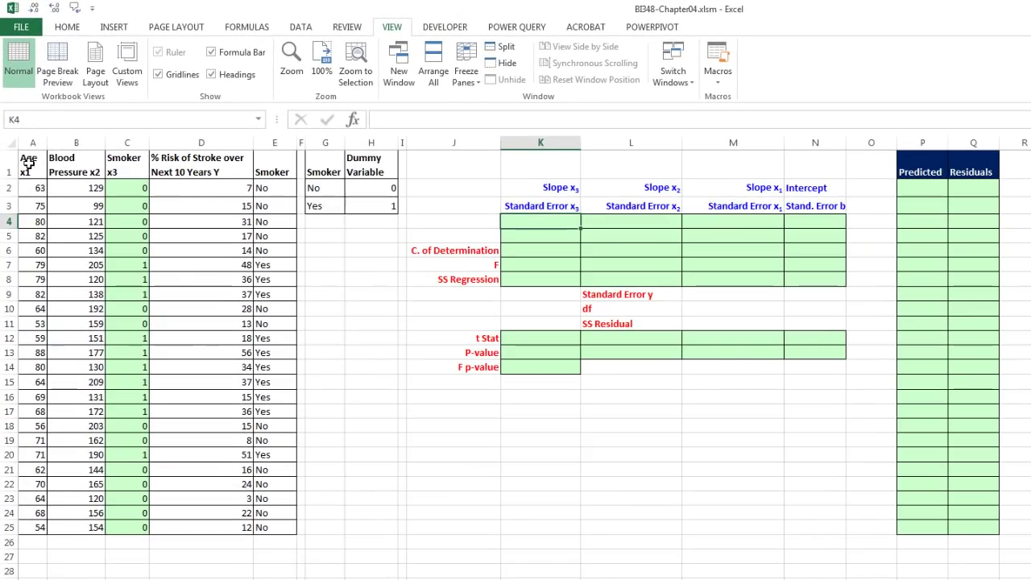
Step: Review the age, blood pressure, smoker and stroke-risk data columns, along with the existing regression summary output
{"action": "left_click_drag", "start_coordinate": [28, 164], "coordinate": [168, 527]}
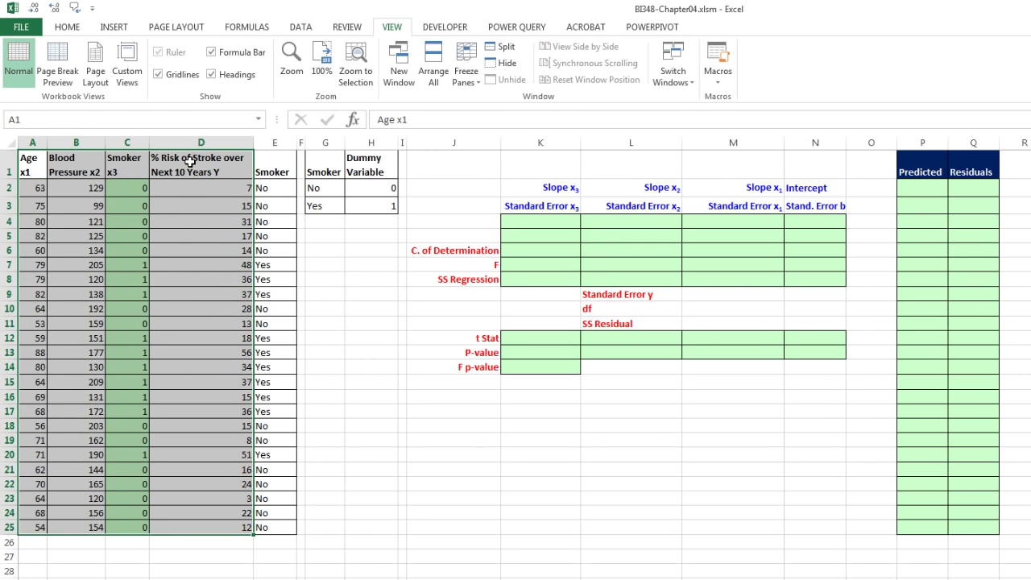
{"action": "left_click_drag", "start_coordinate": [190, 162], "coordinate": [214, 527]}
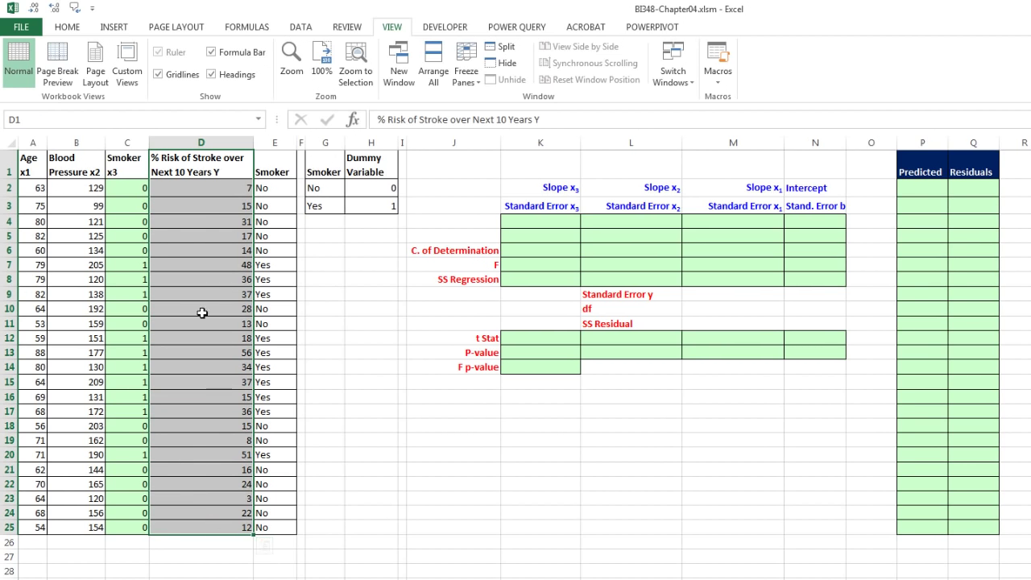
{"action": "left_click", "coordinate": [34, 165]}
{"action": "left_click", "coordinate": [67, 176]}
{"action": "left_click", "coordinate": [123, 166]}
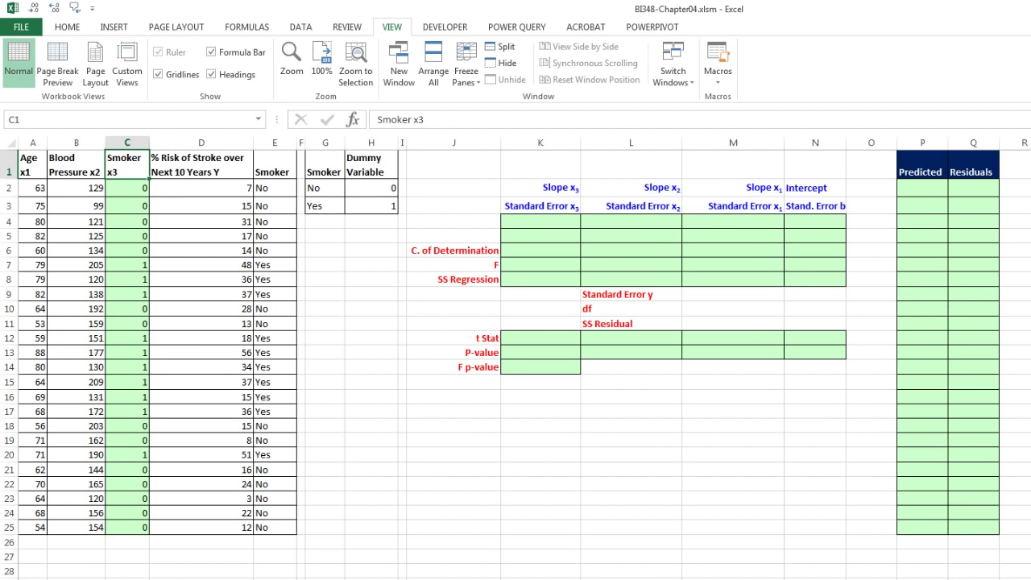
{"action": "scroll", "coordinate": [523, 359], "scroll_direction": "right", "scroll_amount": 6}
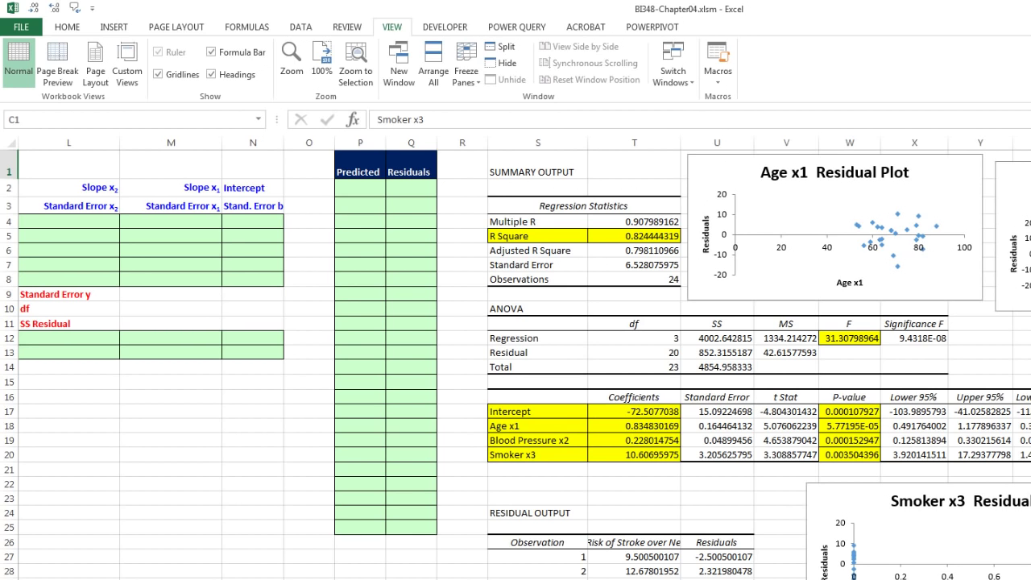
{"action": "scroll", "coordinate": [693, 525], "scroll_direction": "left", "scroll_amount": 6}
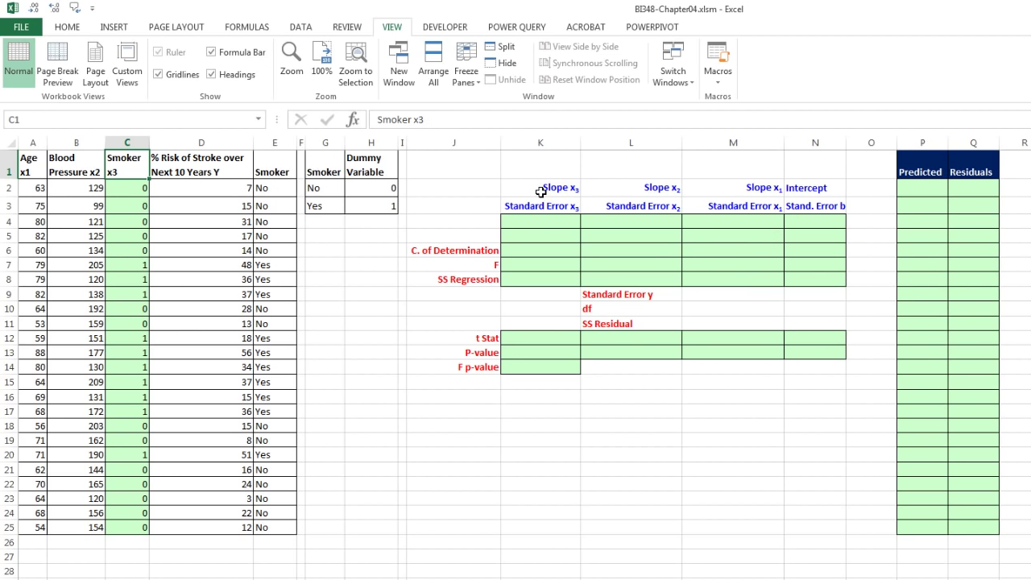
Step: Compare the order of the slope and standard error labels in K2:N3 with the x variable headings in A1:C1
{"action": "left_click_drag", "start_coordinate": [541, 192], "coordinate": [814, 189]}
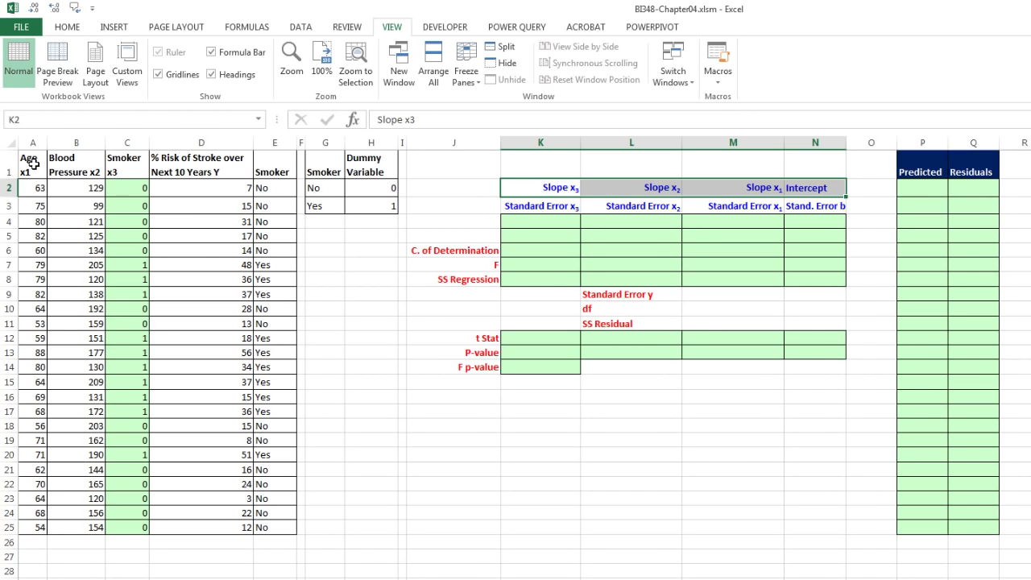
{"action": "left_click_drag", "start_coordinate": [32, 163], "coordinate": [114, 172]}
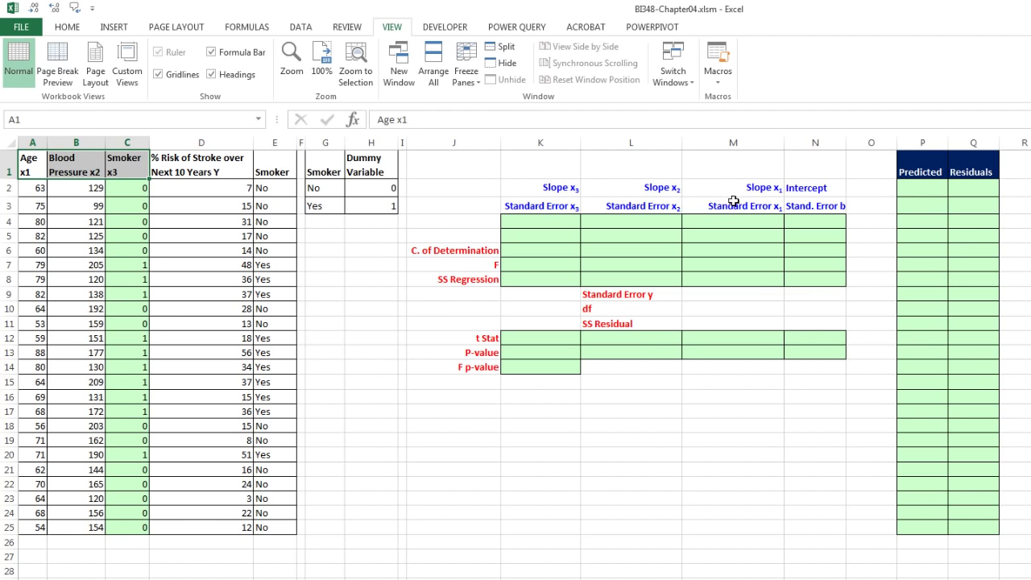
{"action": "left_click", "coordinate": [538, 205]}
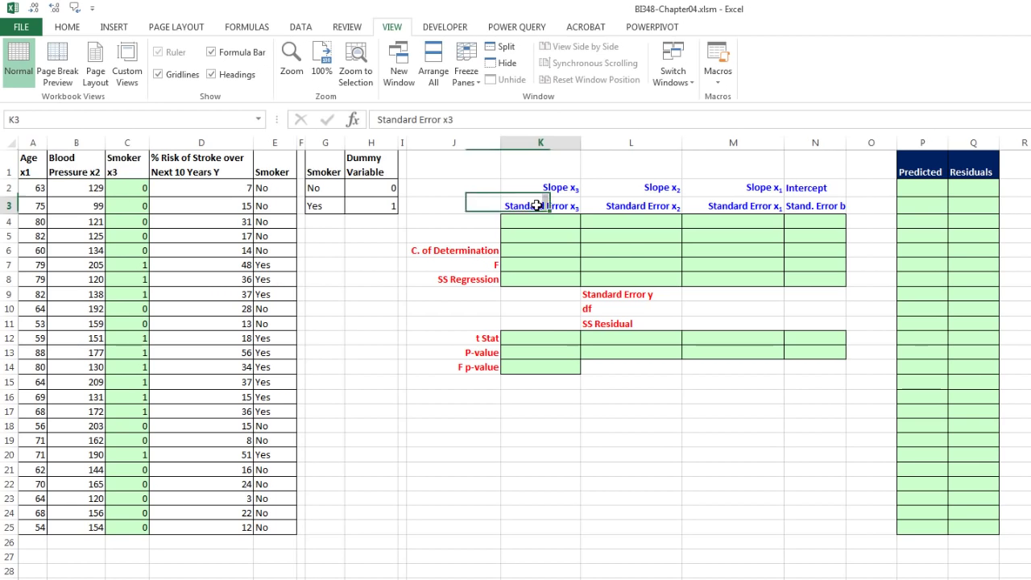
{"action": "left_click", "coordinate": [656, 201]}
{"action": "left_click", "coordinate": [727, 207]}
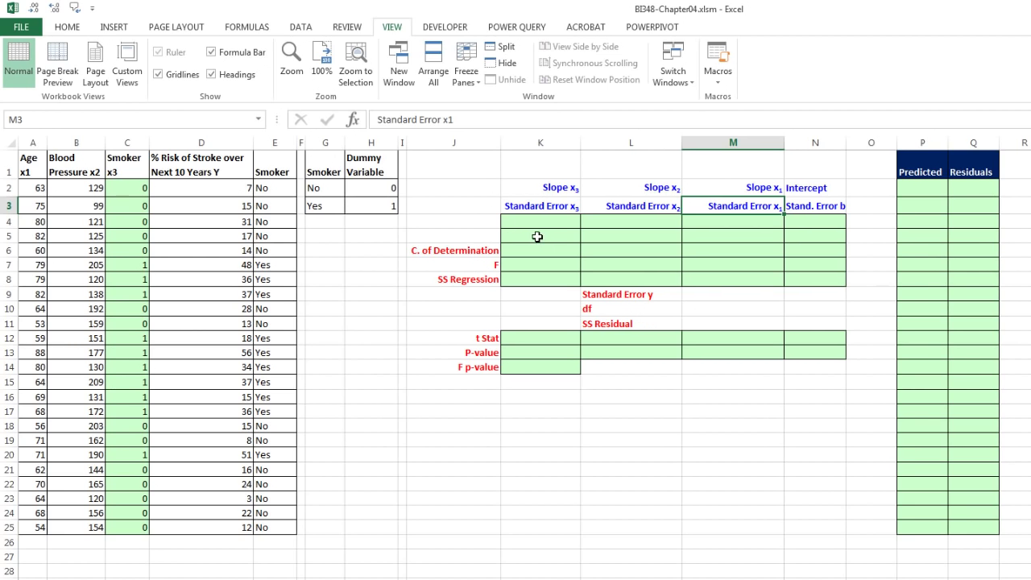
Step: Enter =LINEST(D2:D25,A2:C25,1,1) as an array formula across K4:N8
{"action": "left_click_drag", "start_coordinate": [573, 223], "coordinate": [813, 223]}
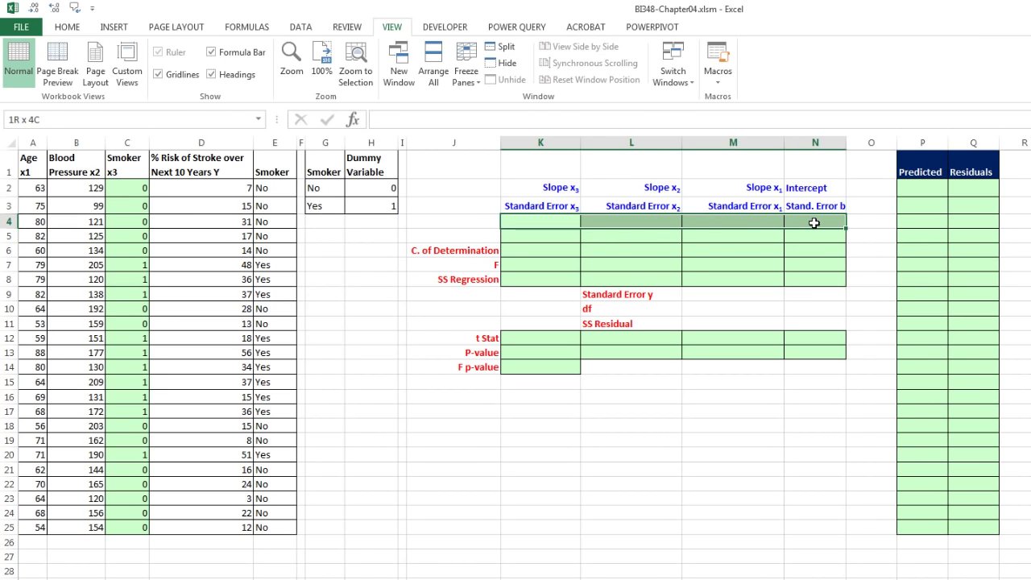
{"action": "left_click_drag", "start_coordinate": [813, 223], "coordinate": [836, 277]}
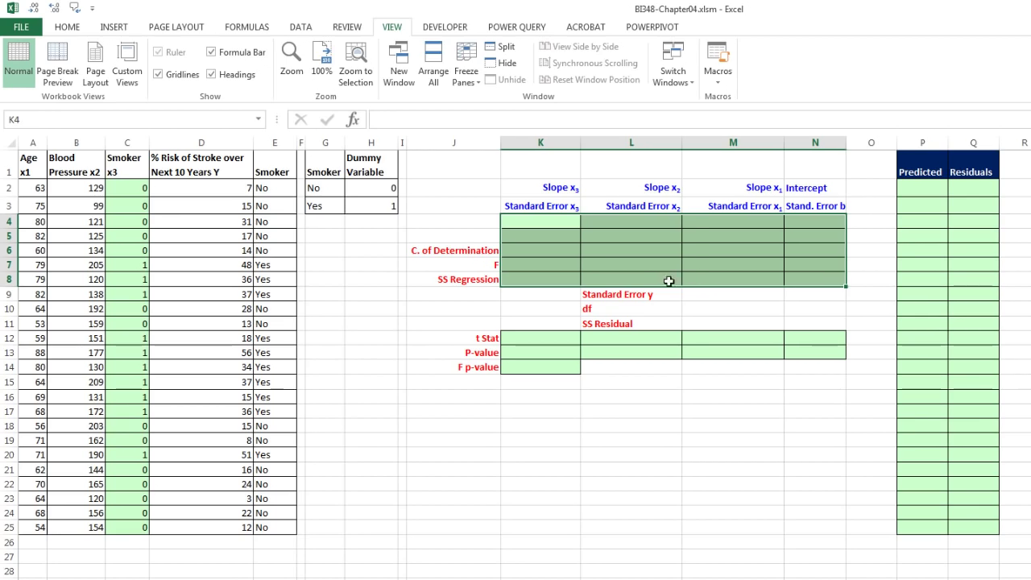
{"action": "type", "text": "="}
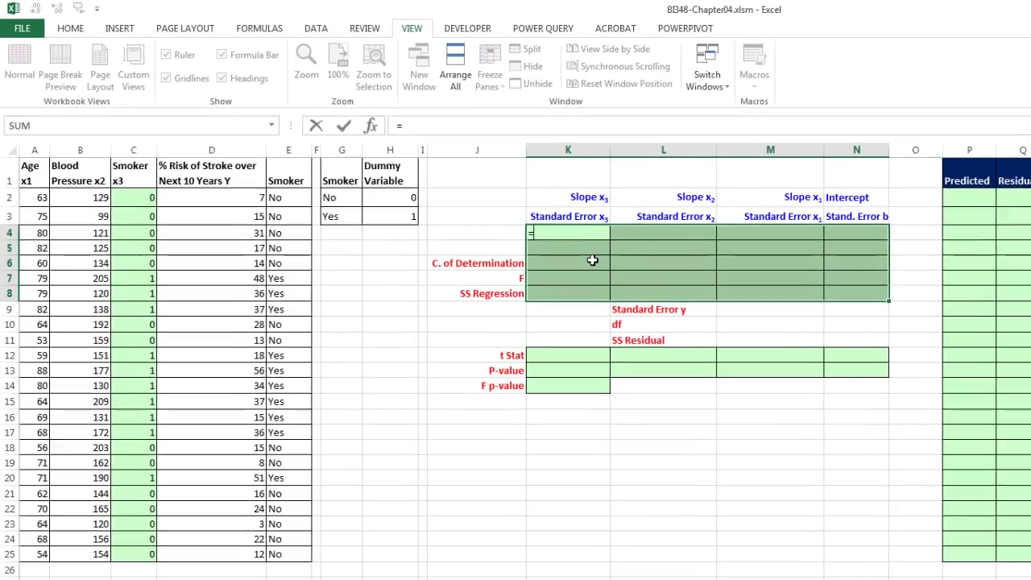
{"action": "type", "text": "lin"}
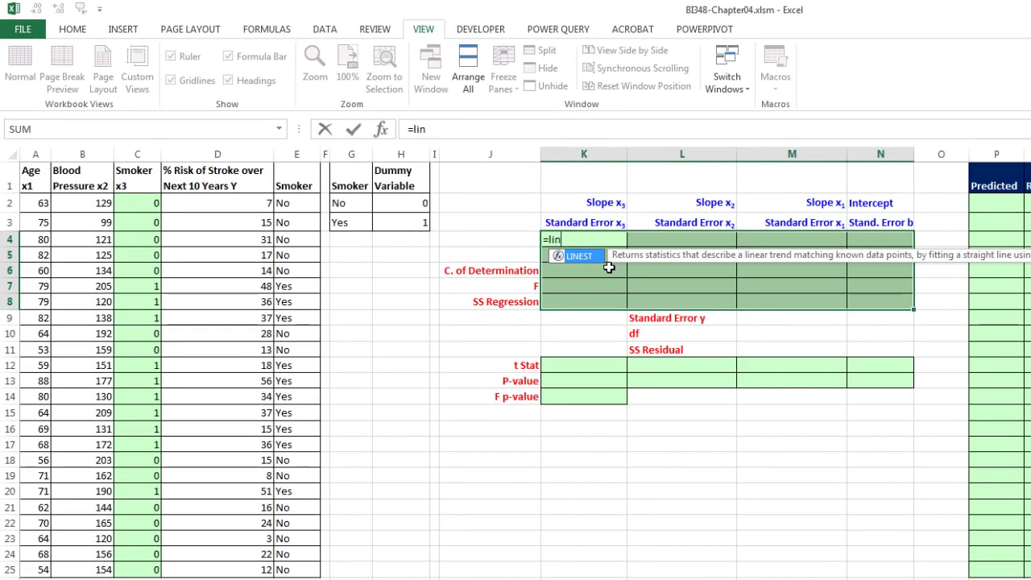
{"action": "key", "text": "Tab"}
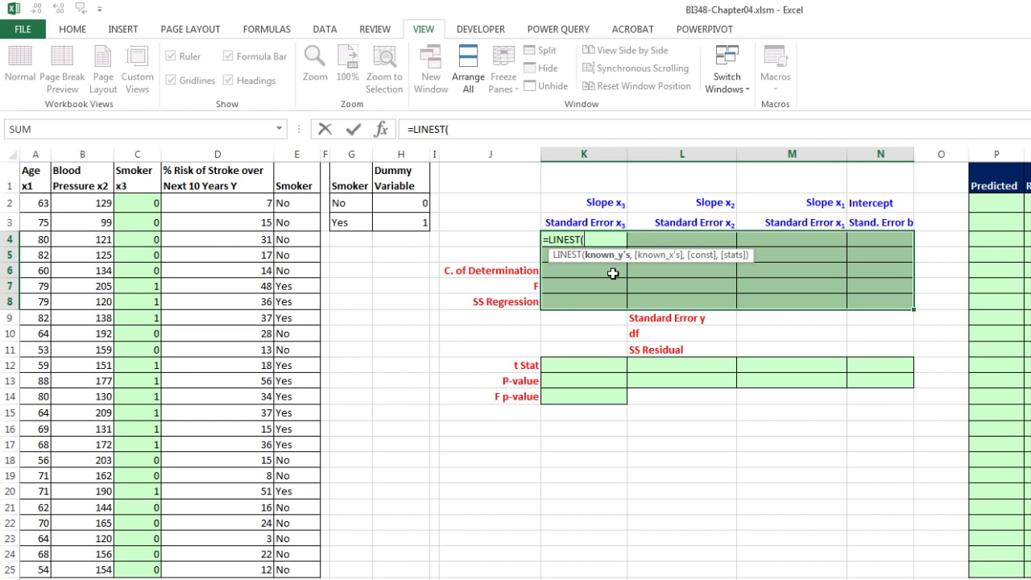
{"action": "left_click_drag", "start_coordinate": [221, 202], "coordinate": [265, 561]}
{"action": "type", "text": ","}
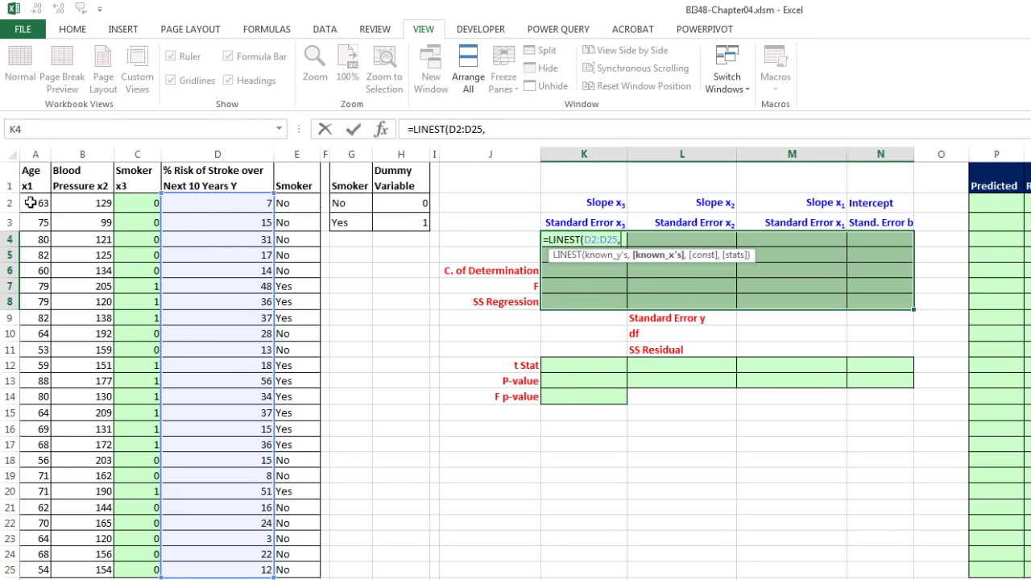
{"action": "left_click_drag", "start_coordinate": [30, 202], "coordinate": [144, 568]}
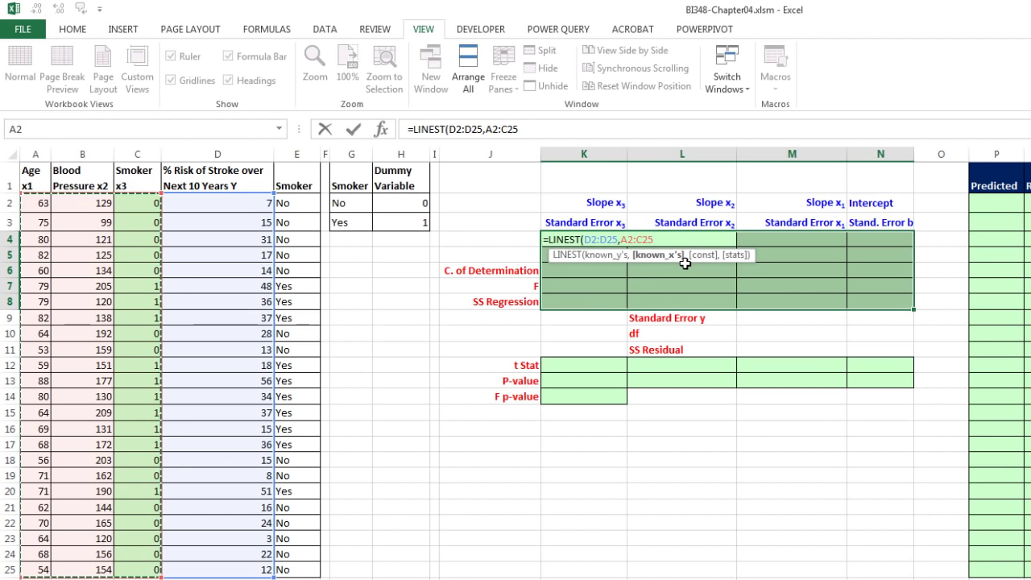
{"action": "type", "text": ","}
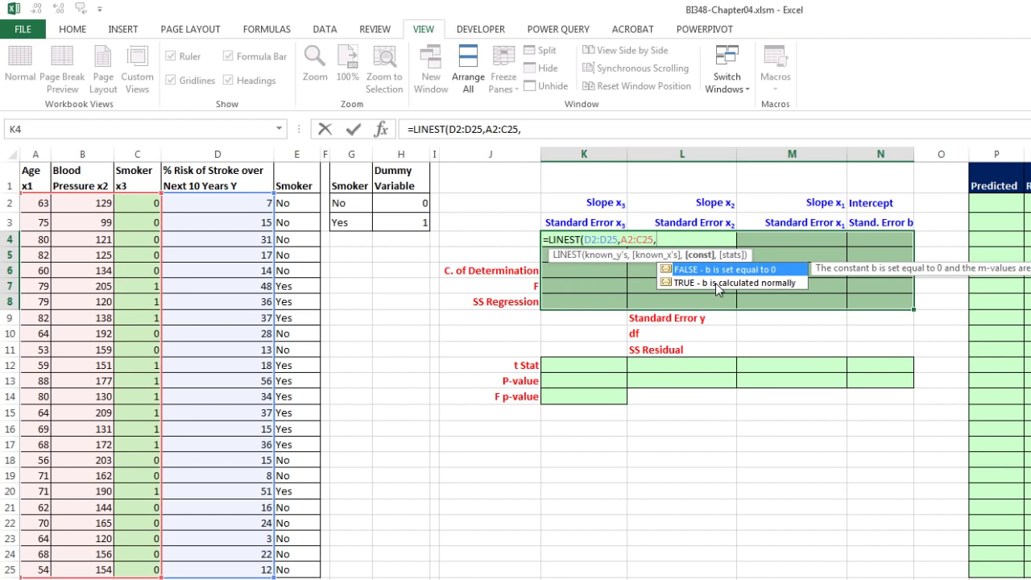
{"action": "type", "text": "1"}
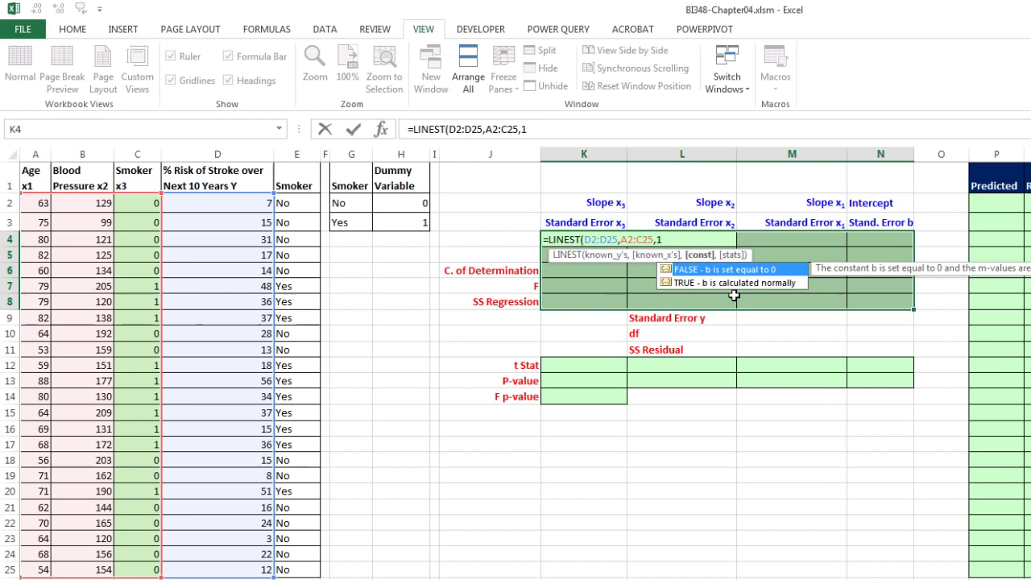
{"action": "type", "text": ","}
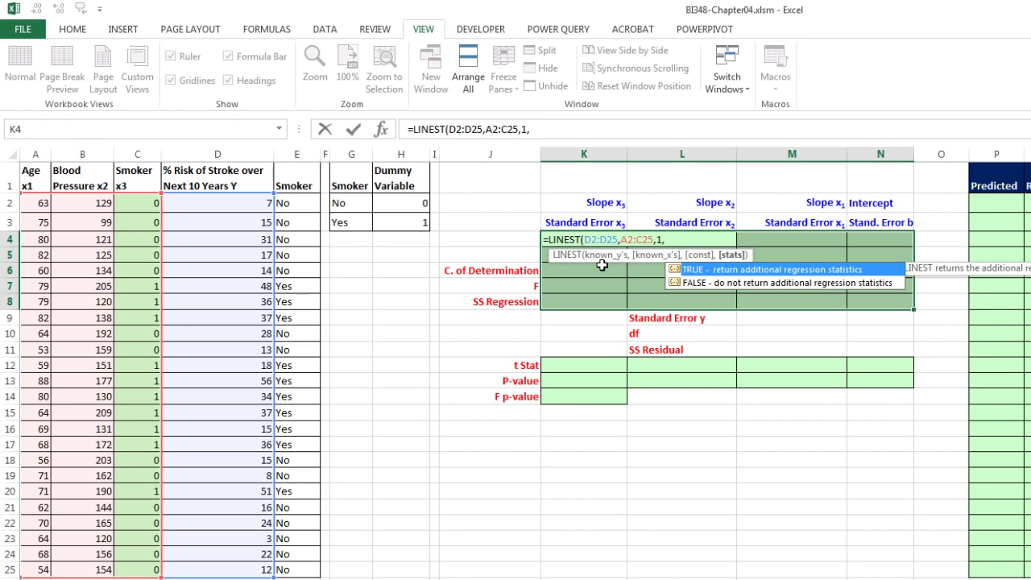
{"action": "type", "text": "1)"}
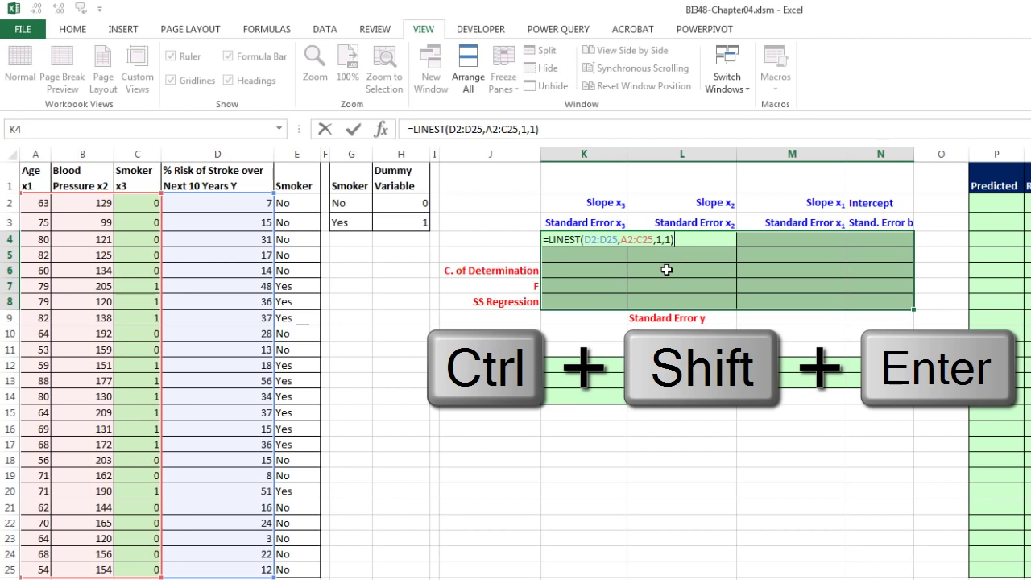
{"action": "key", "text": "ctrl+shift+Return"}
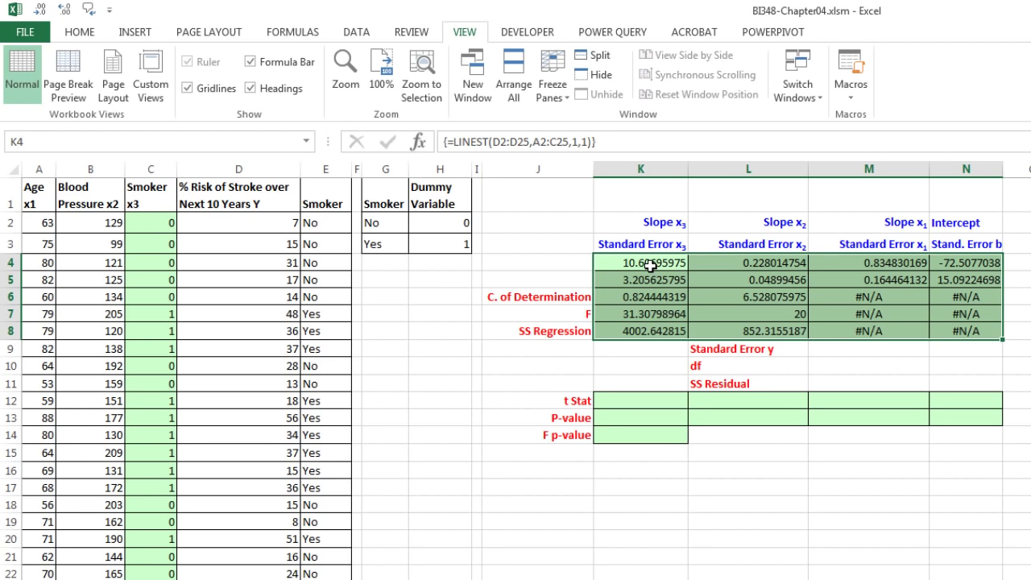
Step: Examine the slopes, intercept and standard errors in K4:N5, matching the slopes to their x data columns
{"action": "left_click", "coordinate": [650, 266]}
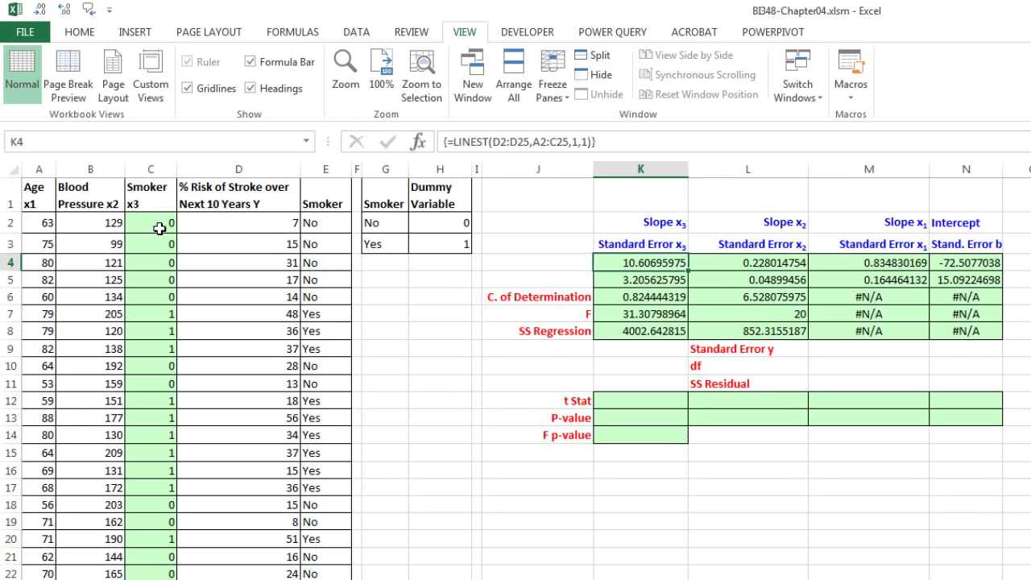
{"action": "left_click", "coordinate": [159, 228]}
{"action": "left_click", "coordinate": [737, 264]}
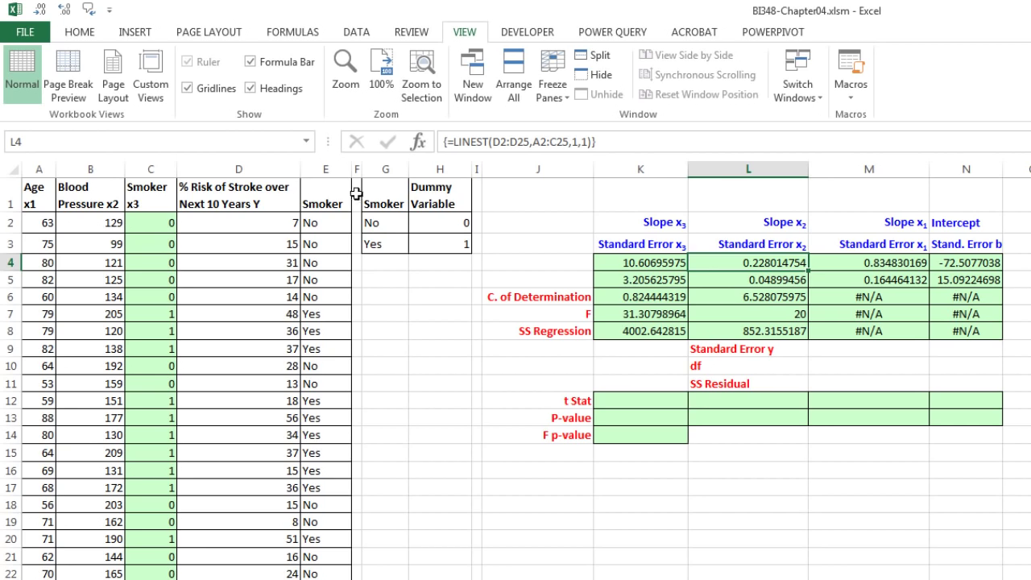
{"action": "left_click", "coordinate": [78, 227]}
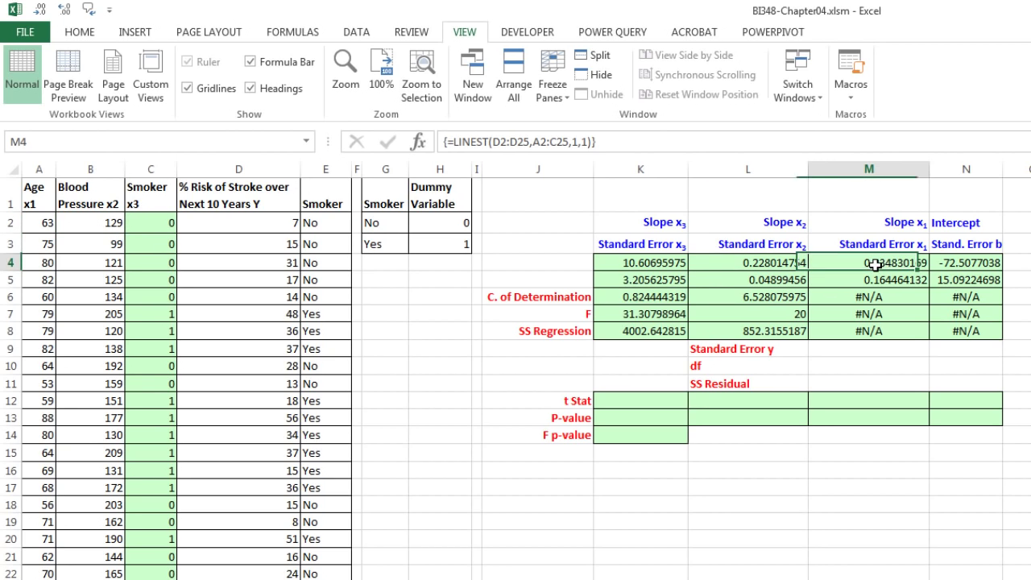
{"action": "left_click", "coordinate": [42, 215]}
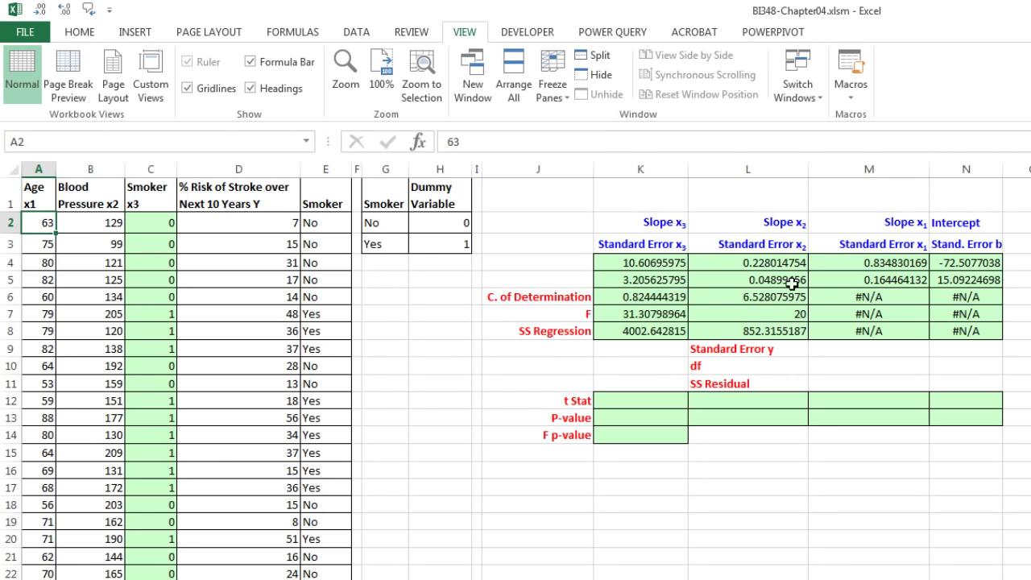
{"action": "left_click", "coordinate": [974, 262]}
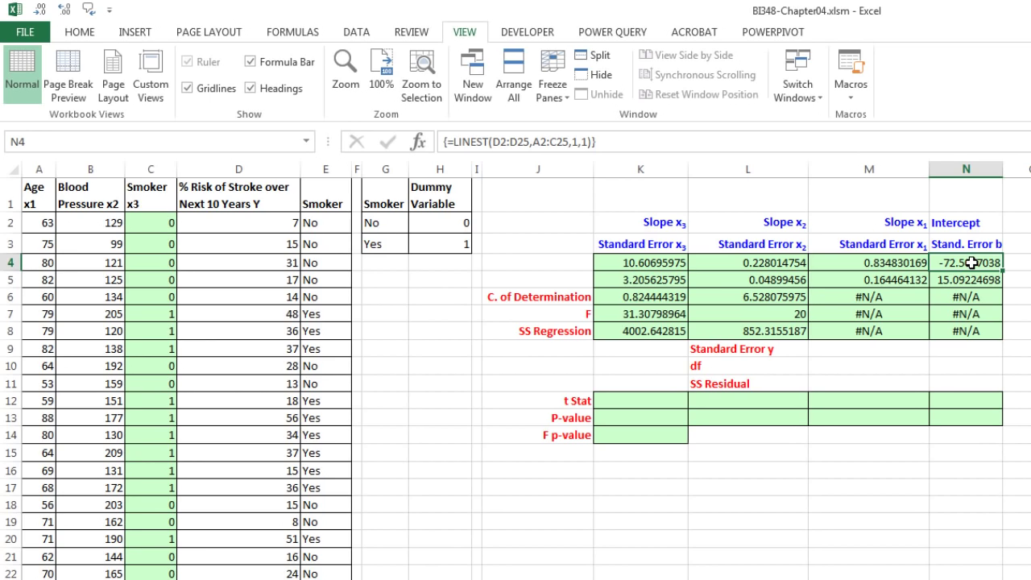
{"action": "left_click", "coordinate": [636, 280]}
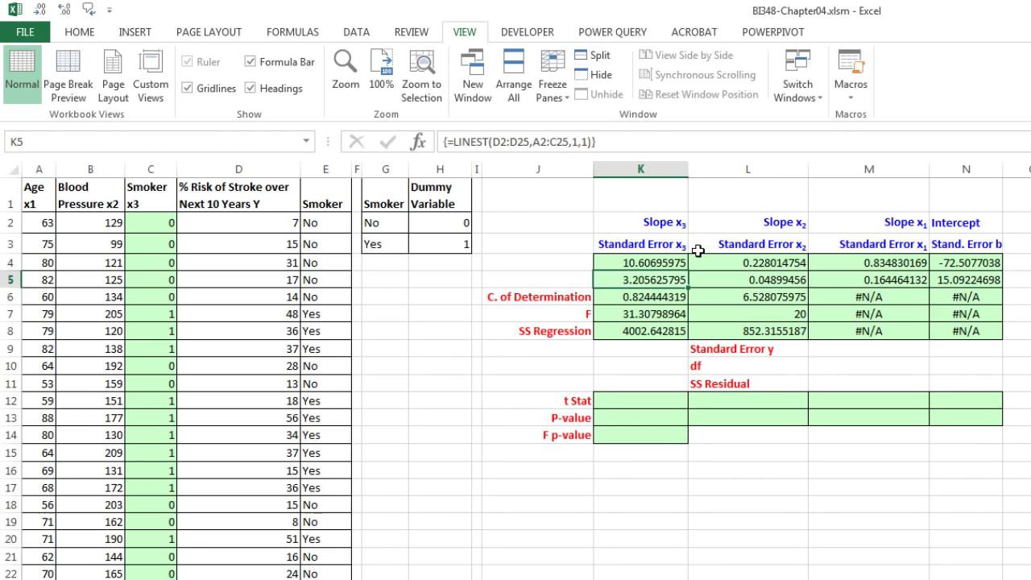
{"action": "left_click", "coordinate": [754, 280]}
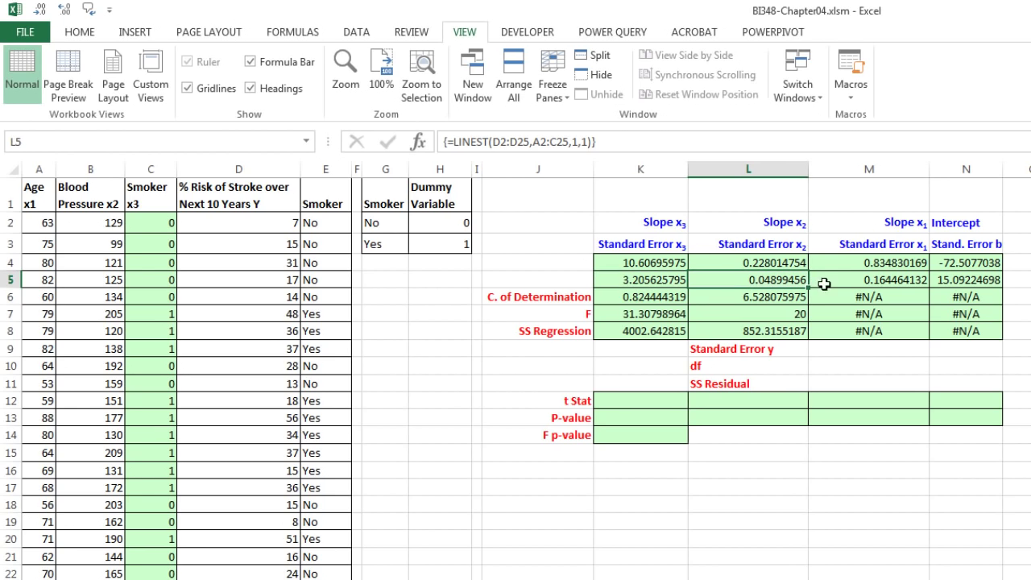
{"action": "left_click", "coordinate": [884, 279]}
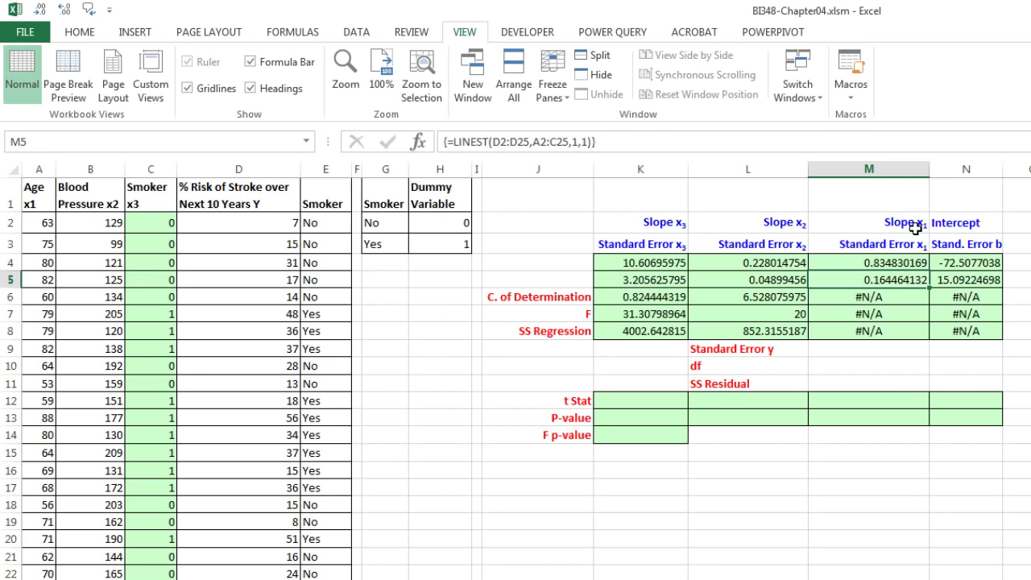
{"action": "left_click", "coordinate": [979, 280]}
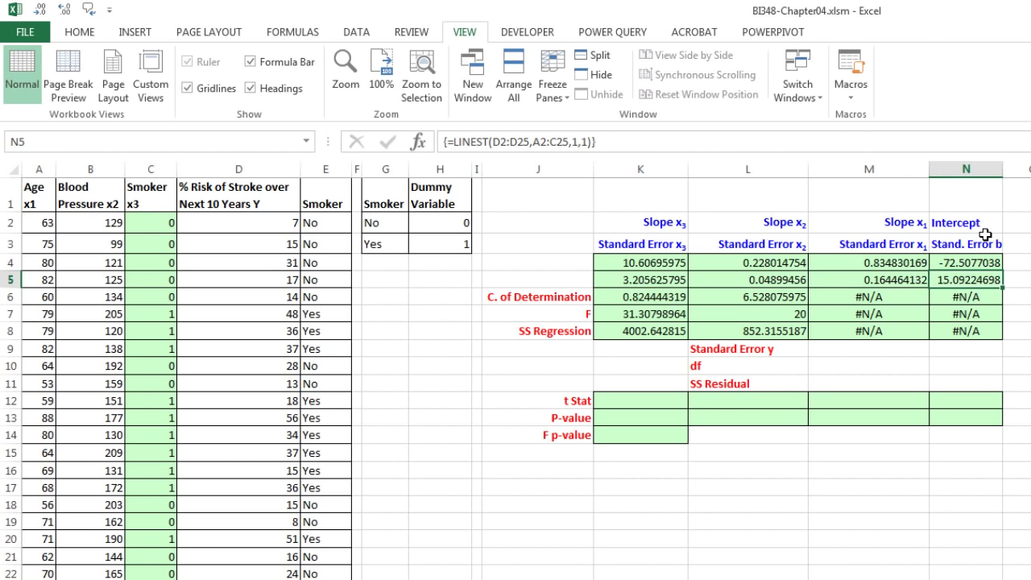
Step: Examine the coefficient of determination, standard error of y, degrees of freedom, sums of squares and F statistic in K6:L8
{"action": "left_click", "coordinate": [621, 300]}
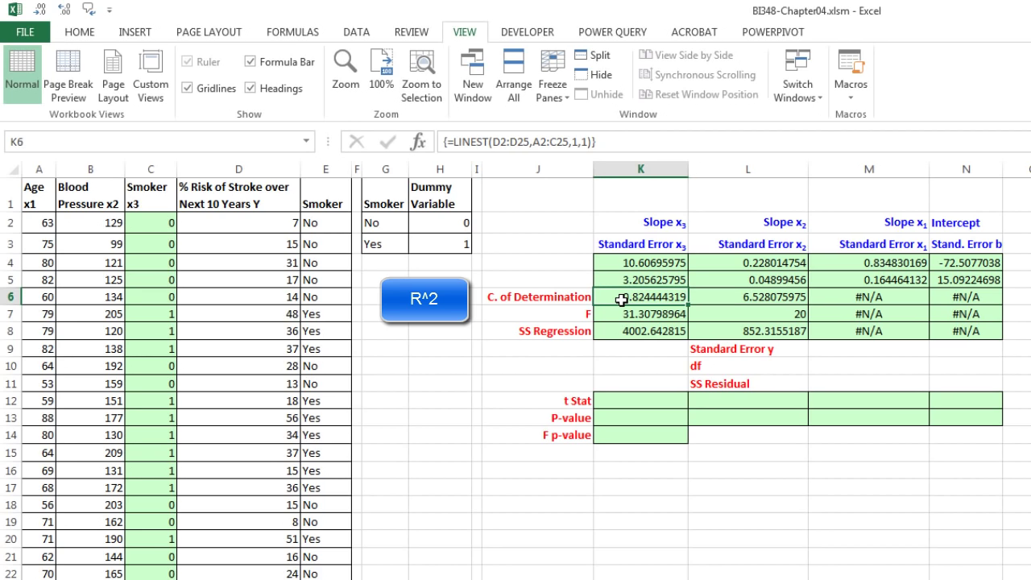
{"action": "left_click", "coordinate": [741, 299]}
{"action": "left_click", "coordinate": [742, 351]}
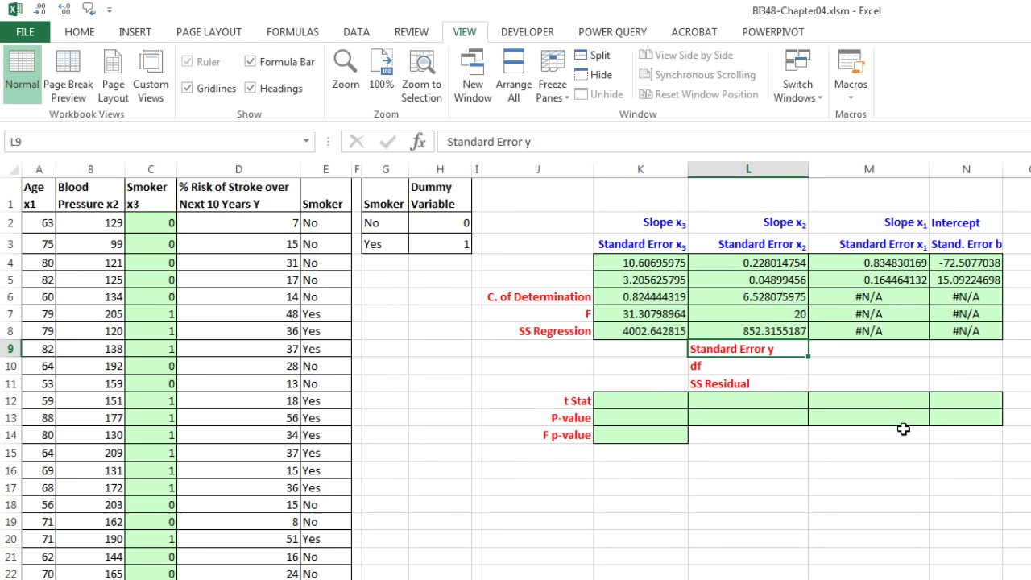
{"action": "left_click", "coordinate": [794, 312]}
{"action": "left_click", "coordinate": [787, 331]}
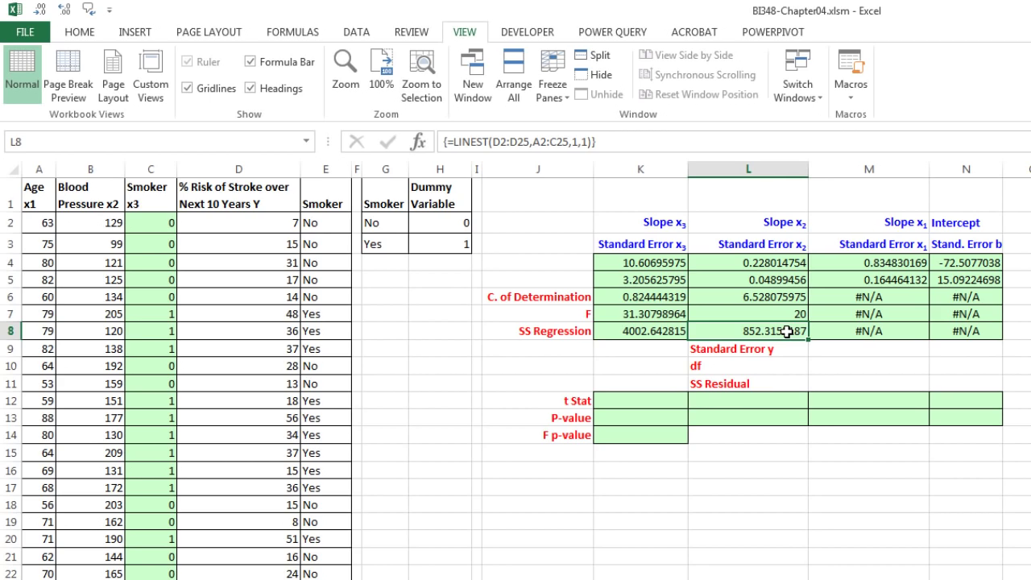
{"action": "left_click", "coordinate": [642, 330]}
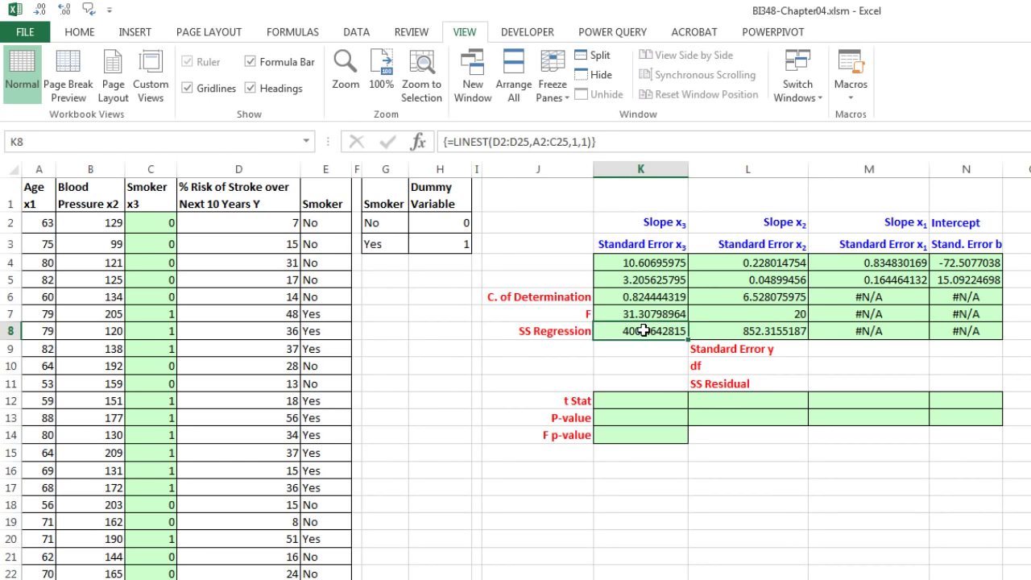
{"action": "left_click", "coordinate": [641, 313]}
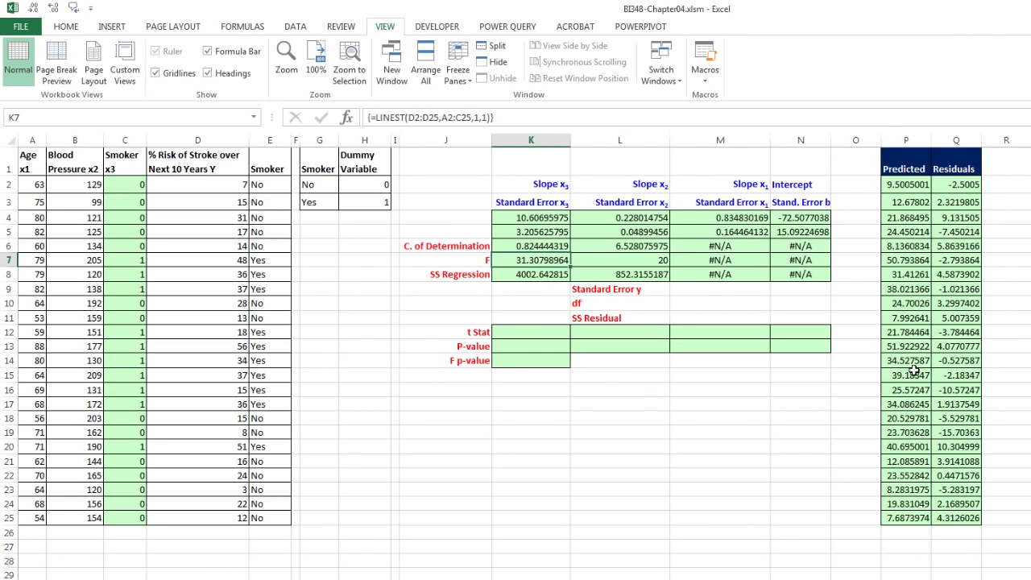
Step: Examine the formulas behind the first predicted value in P2 and the first residual in Q2
{"action": "double_click", "coordinate": [904, 181]}
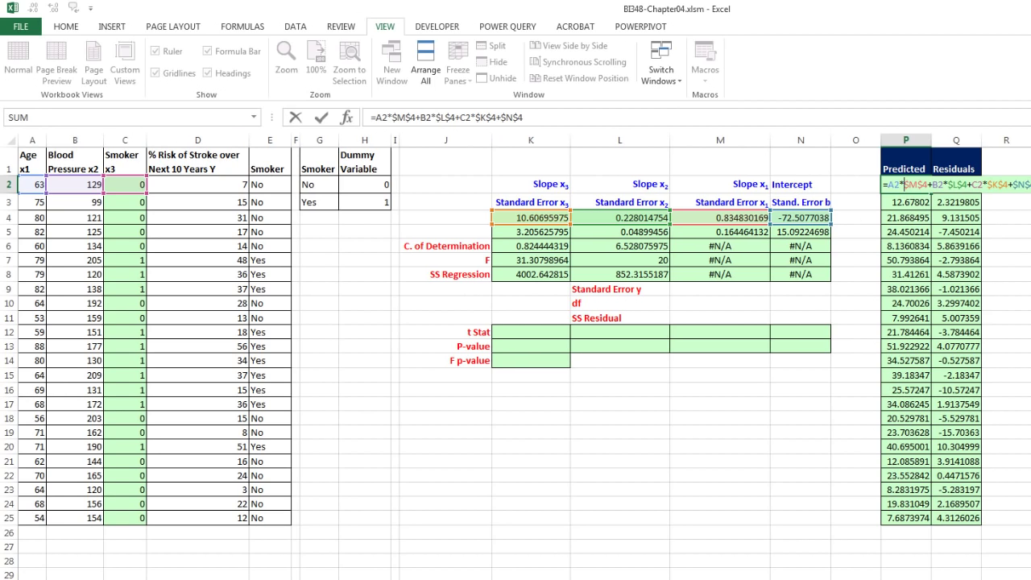
{"action": "key", "text": "ctrl+Return"}
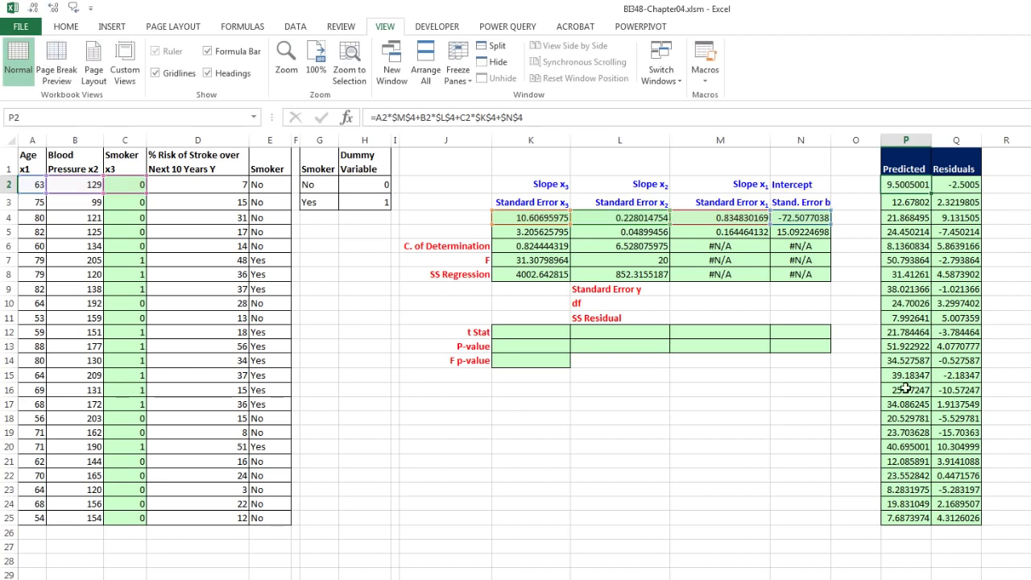
{"action": "double_click", "coordinate": [944, 187]}
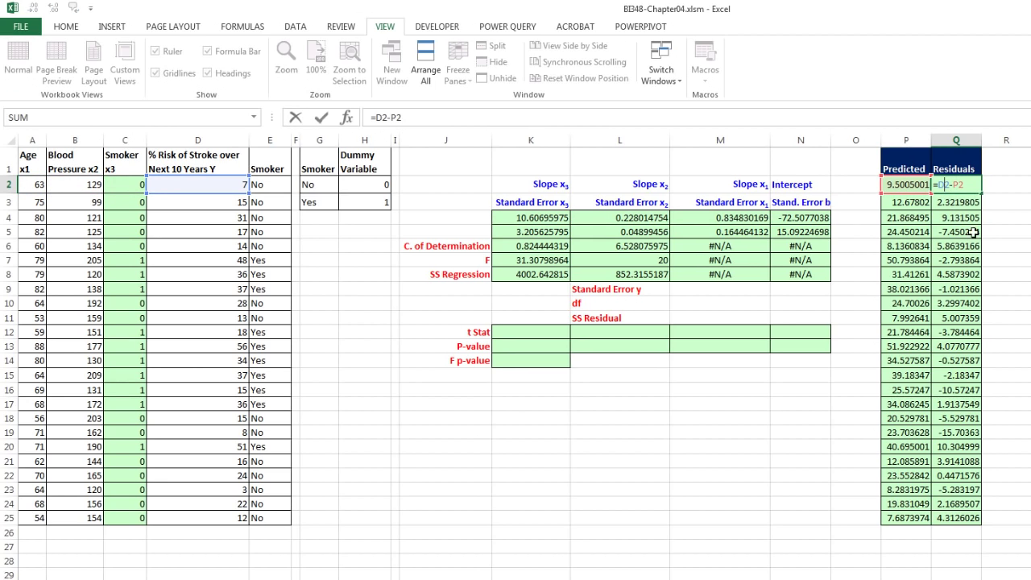
{"action": "key", "text": "Escape"}
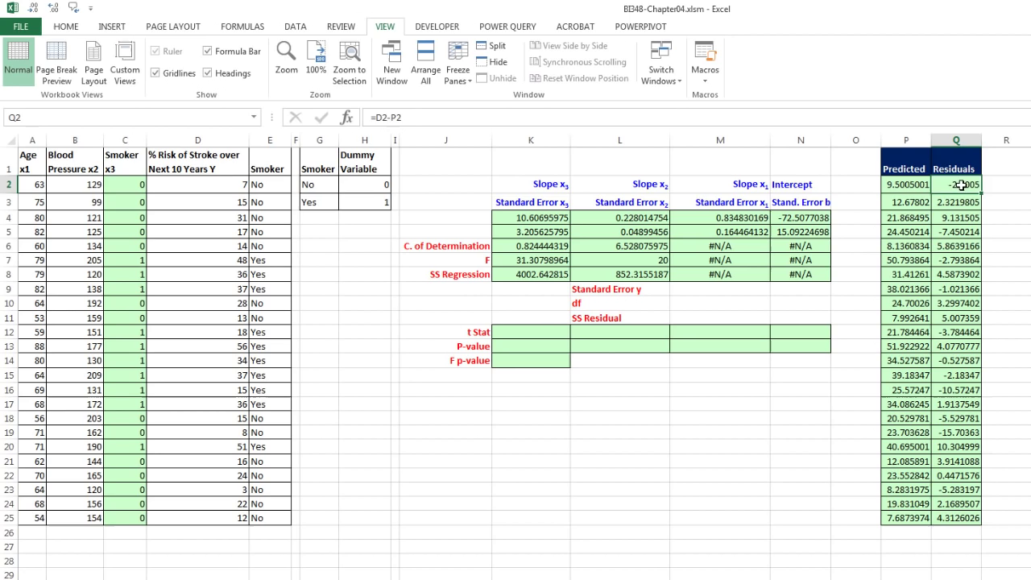
Step: Insert a markers-only scatter chart of the residuals in Q1:Q25 against age in A1:A25, placed below the statistics tables
{"action": "left_click_drag", "start_coordinate": [950, 165], "coordinate": [944, 520]}
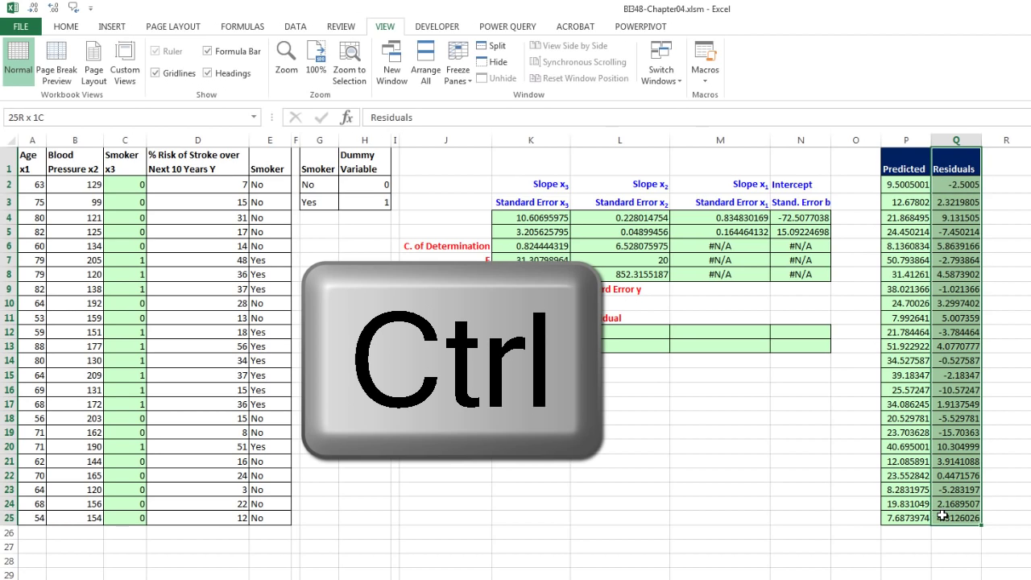
{"action": "left_click_drag", "start_coordinate": [29, 162], "coordinate": [41, 516]}
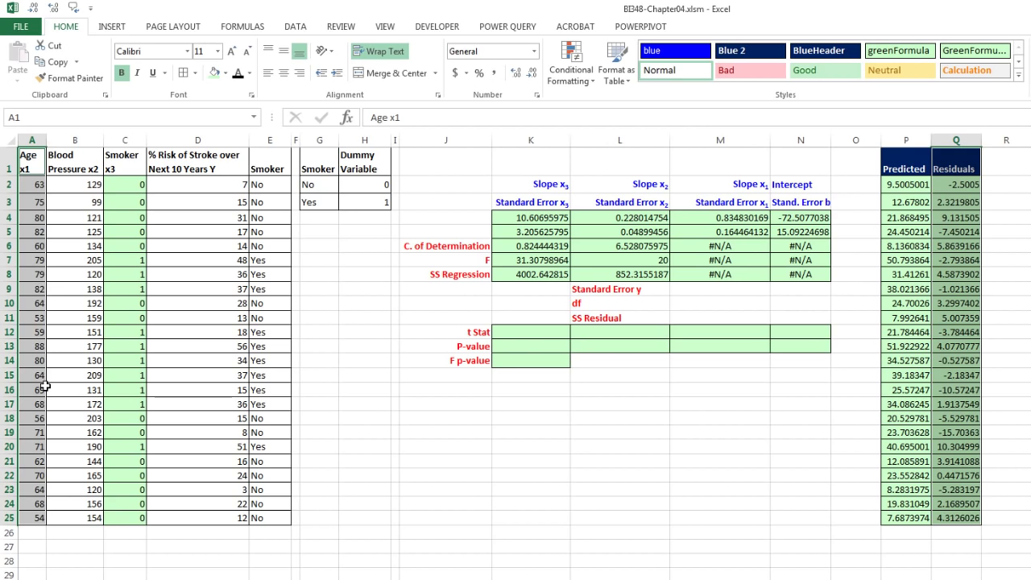
{"action": "left_click", "coordinate": [112, 27]}
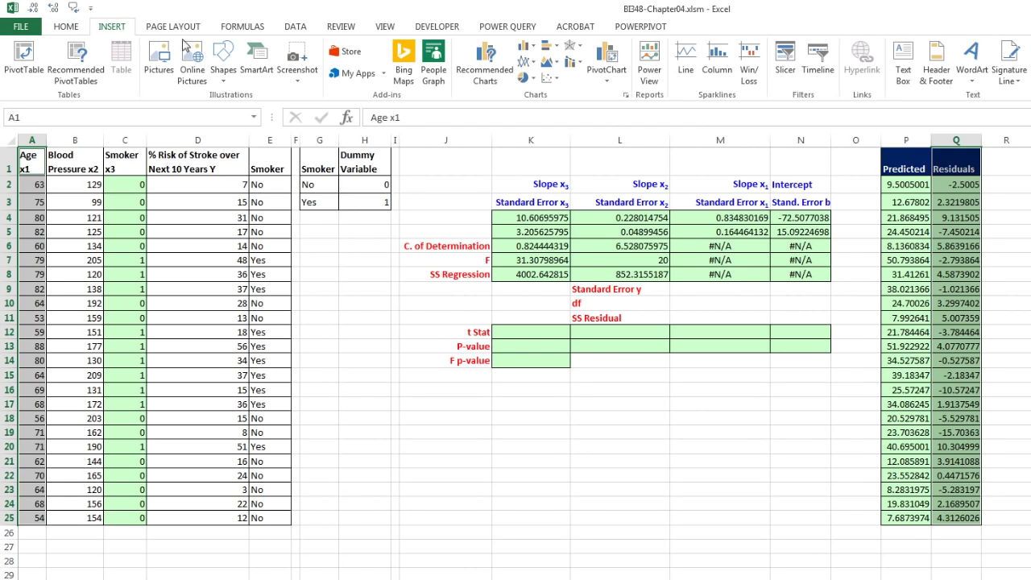
{"action": "left_click", "coordinate": [550, 78]}
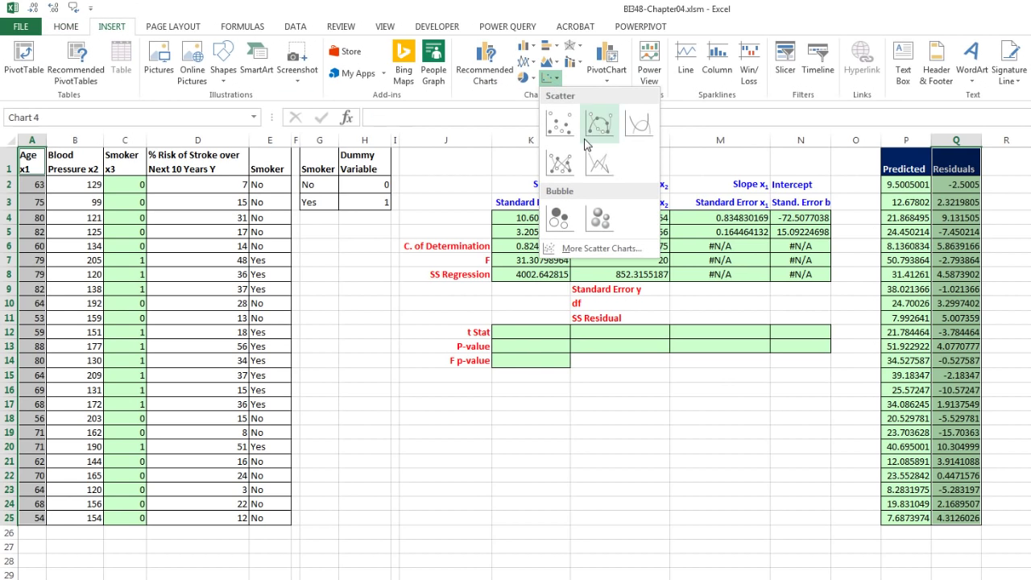
{"action": "left_click", "coordinate": [566, 123]}
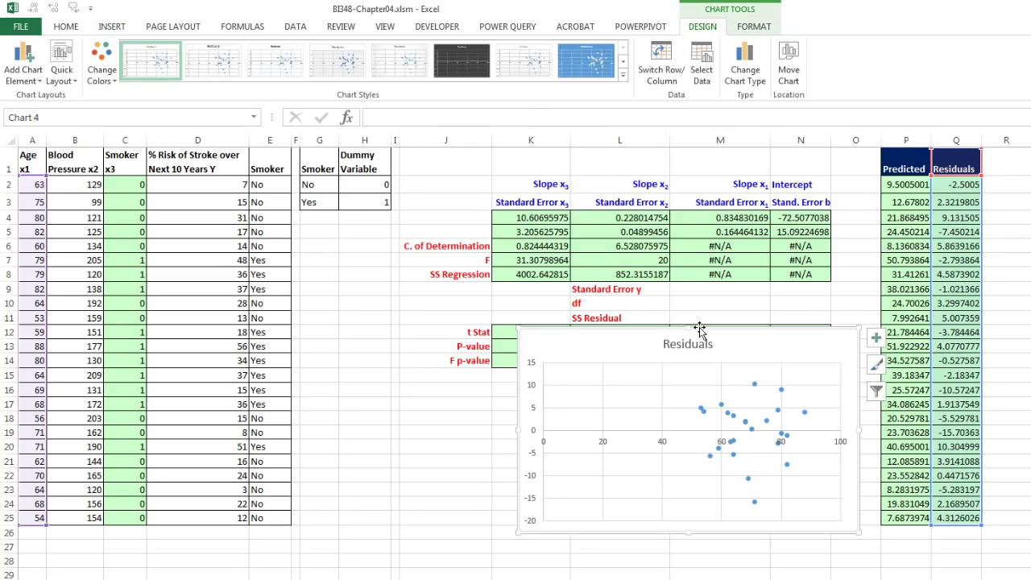
{"action": "left_click_drag", "start_coordinate": [697, 337], "coordinate": [649, 405]}
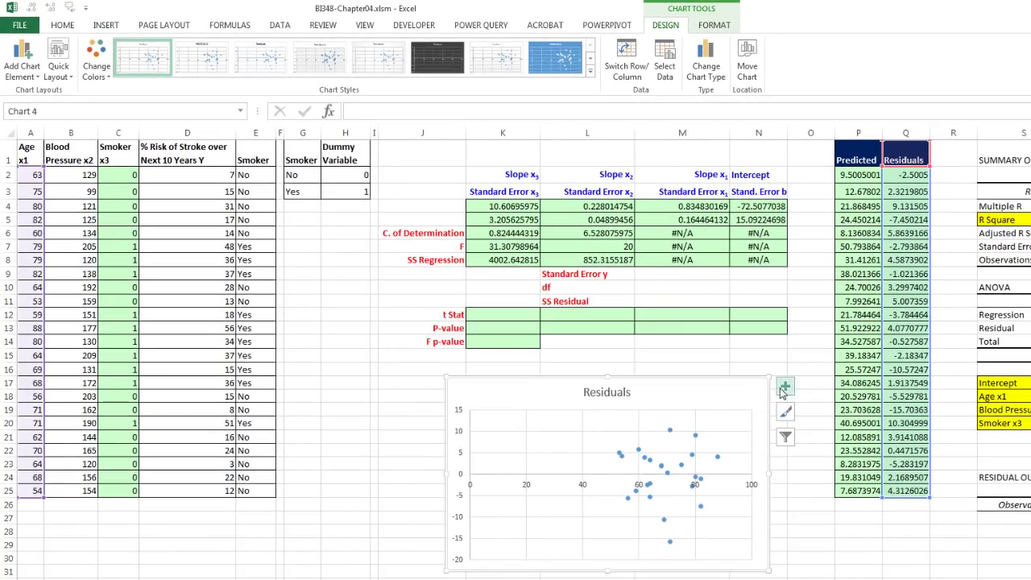
Step: Add axis titles to the residual chart, linking the vertical one to Q1 and the horizontal one to A1
{"action": "left_click", "coordinate": [784, 389]}
{"action": "left_click", "coordinate": [818, 416]}
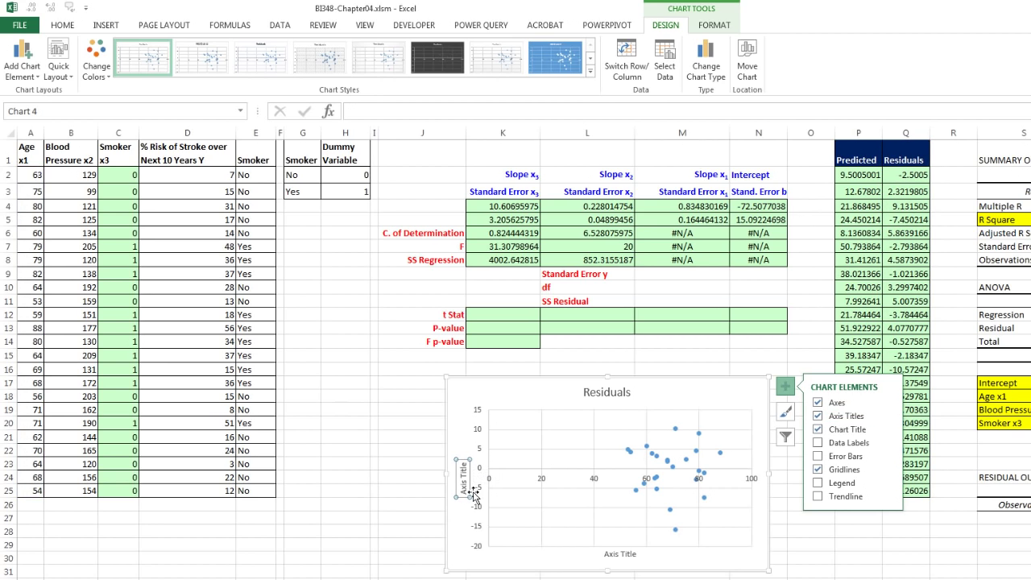
{"action": "type", "text": "="}
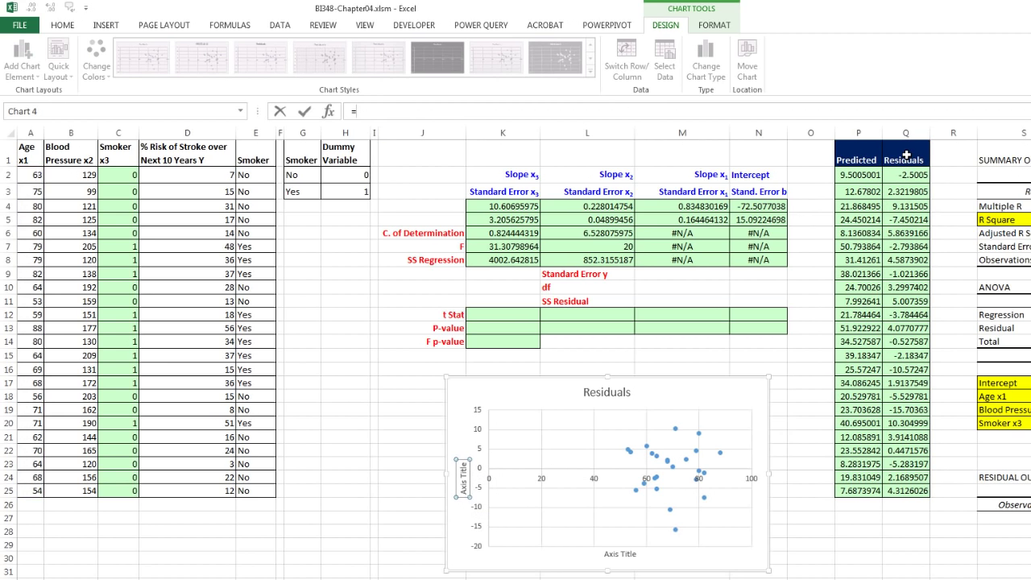
{"action": "left_click", "coordinate": [906, 155]}
{"action": "key", "text": "Return"}
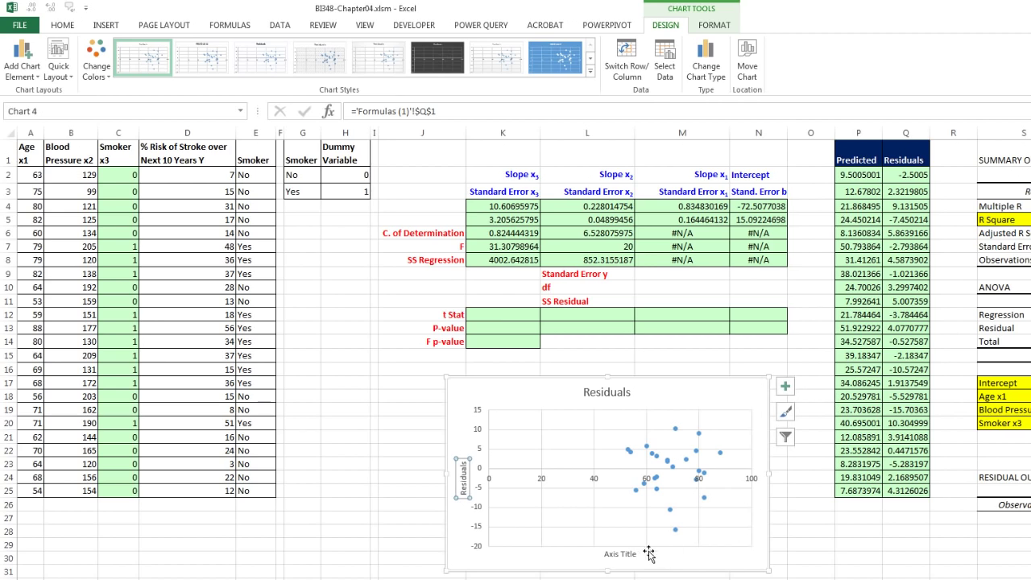
{"action": "left_click", "coordinate": [620, 554]}
{"action": "type", "text": "="}
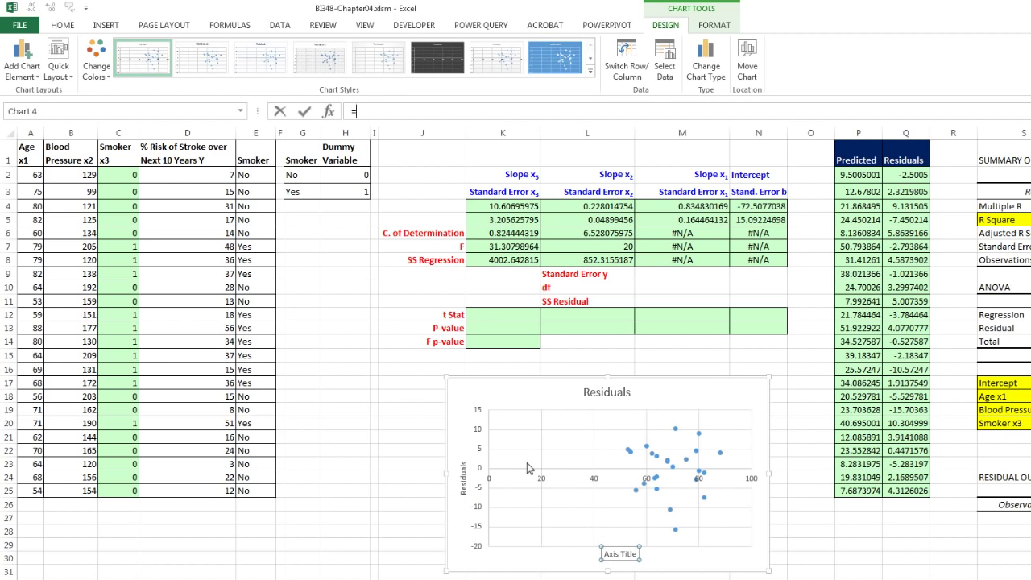
{"action": "left_click", "coordinate": [32, 147]}
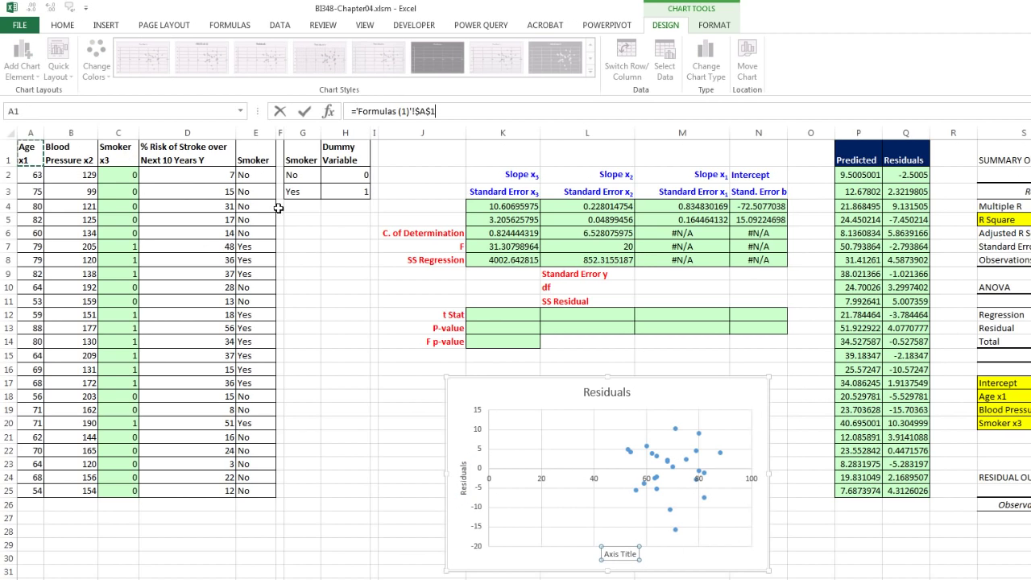
{"action": "key", "text": "Return"}
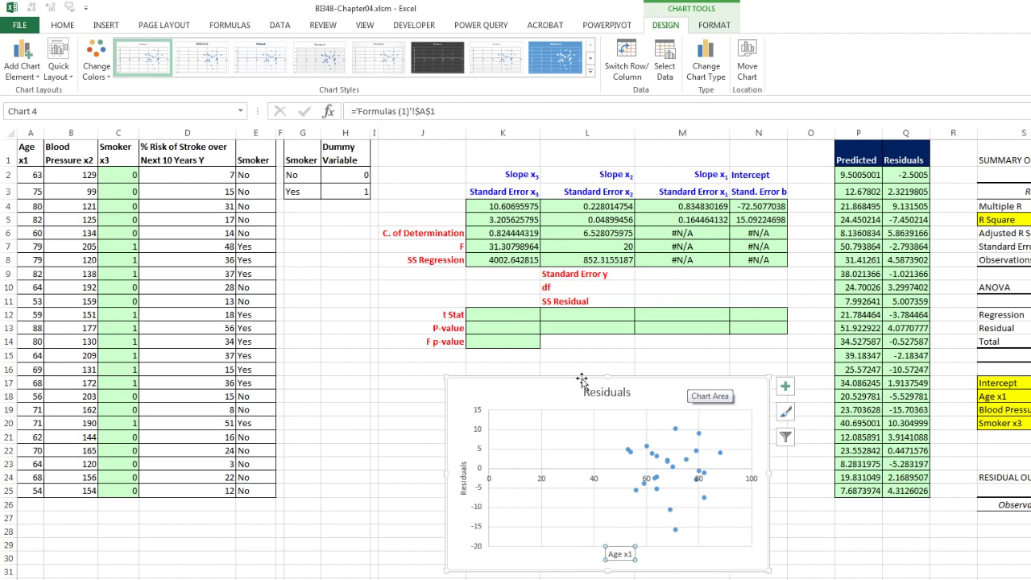
Step: Shrink the age residual chart and place it directly beneath the F p-value row, starting at column K
{"action": "left_click", "coordinate": [470, 395]}
{"action": "left_click_drag", "start_coordinate": [470, 394], "coordinate": [585, 451]}
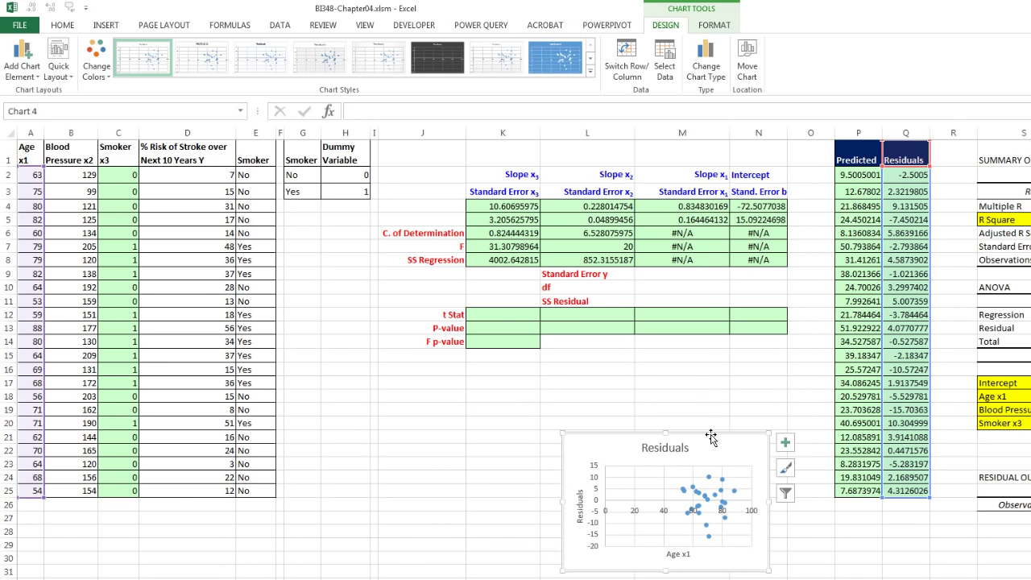
{"action": "left_click_drag", "start_coordinate": [710, 436], "coordinate": [615, 361]}
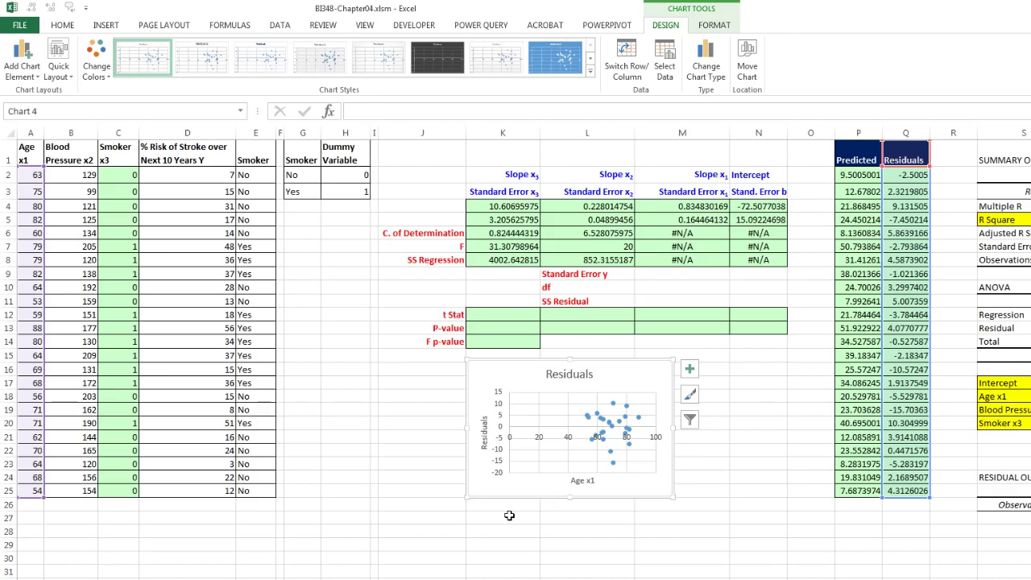
Step: Duplicate the age residual chart below itself and switch the copy's x values to blood pressure in B2:B25
{"action": "key", "text": "ctrl+c"}
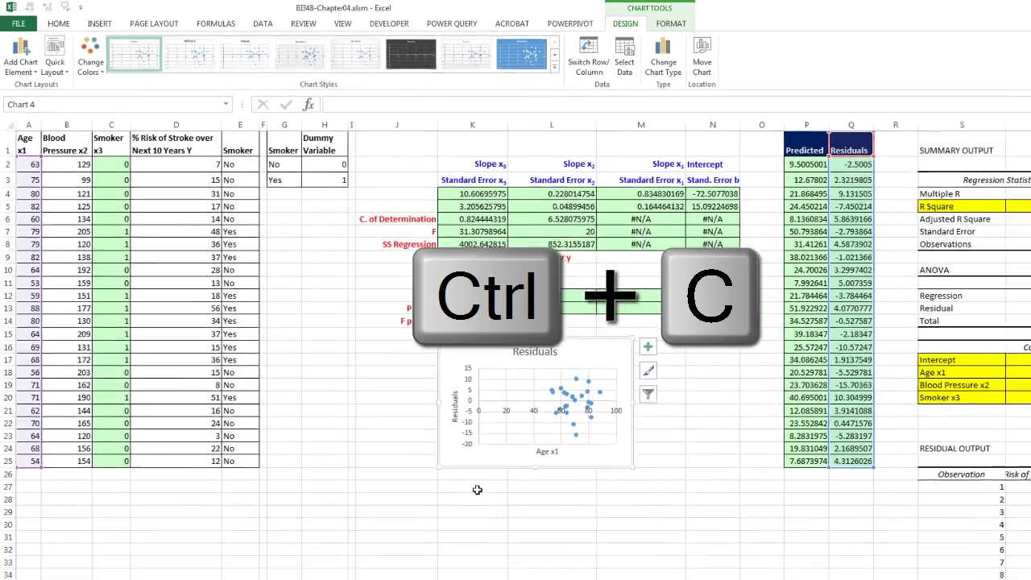
{"action": "left_click", "coordinate": [505, 513]}
{"action": "key", "text": "ctrl+v"}
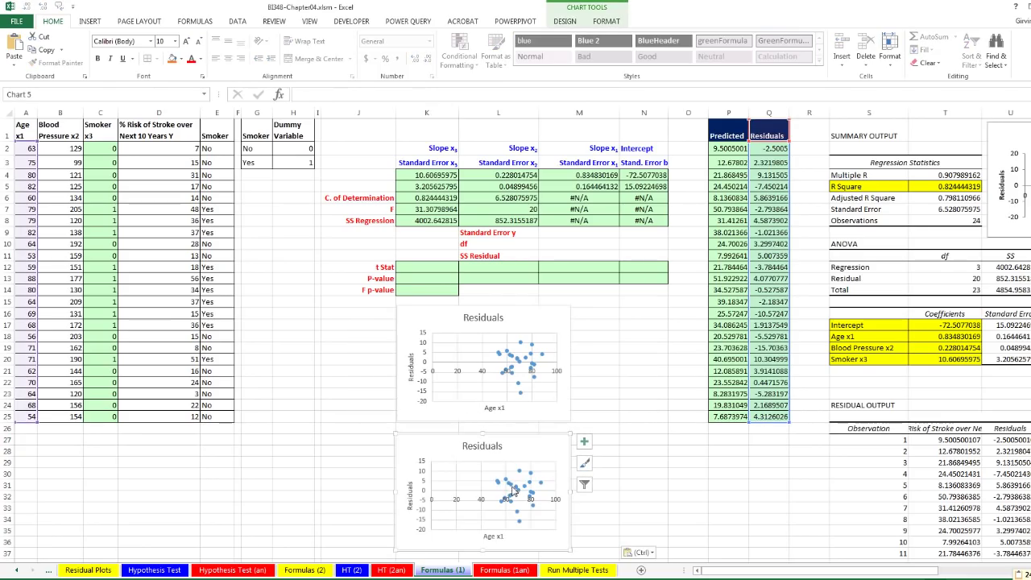
{"action": "left_click", "coordinate": [512, 489]}
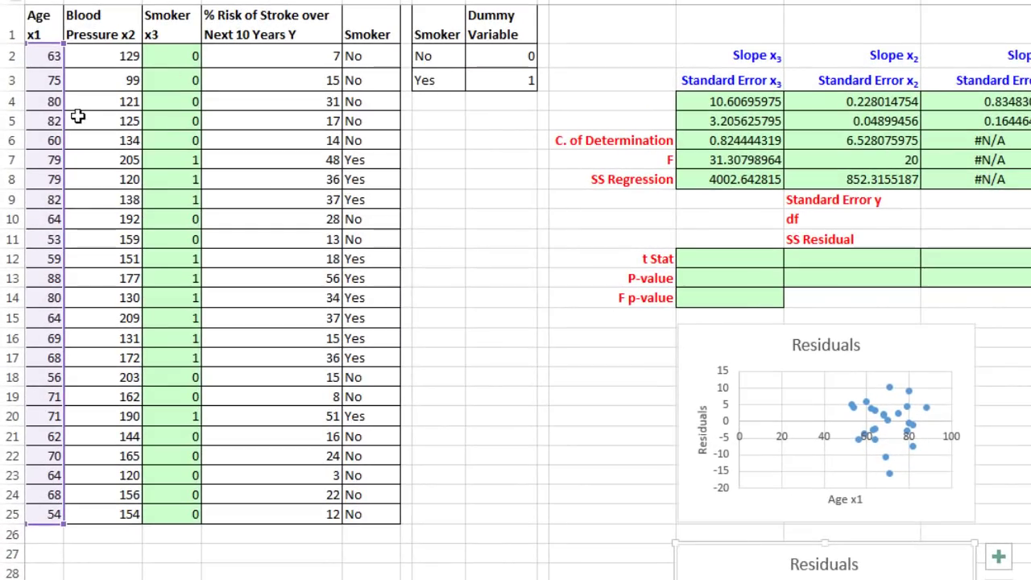
{"action": "left_click_drag", "start_coordinate": [62, 119], "coordinate": [88, 119]}
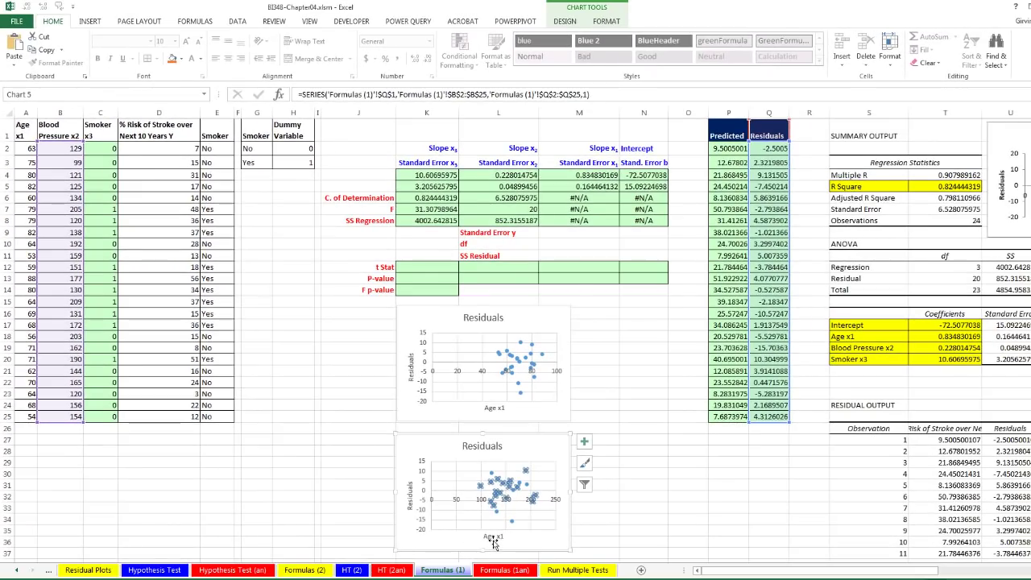
Step: Link the second chart's horizontal axis title to the Blood Pressure x2 heading in B1
{"action": "left_click", "coordinate": [491, 536]}
{"action": "type", "text": "="}
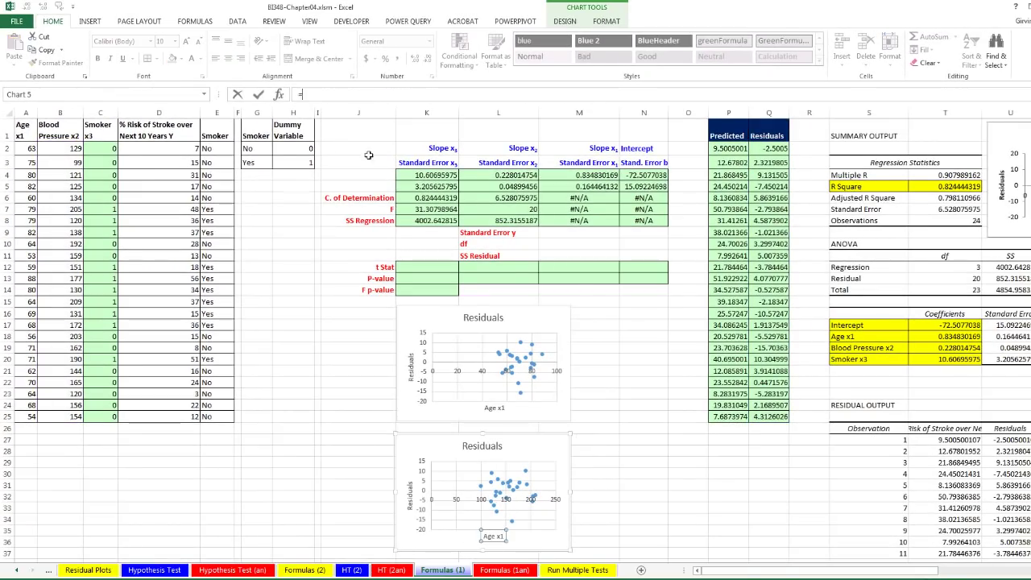
{"action": "left_click", "coordinate": [78, 129]}
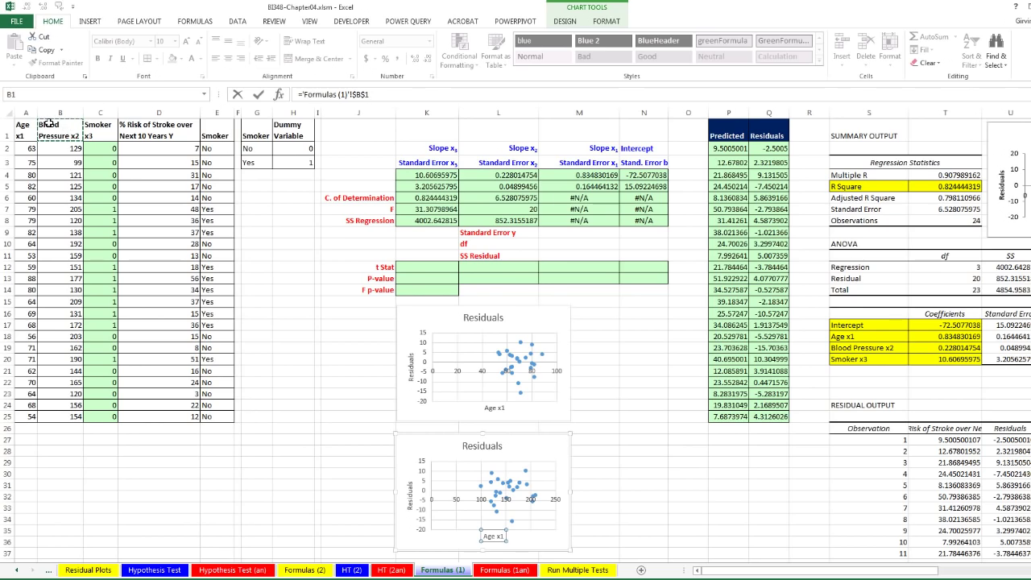
{"action": "key", "text": "Return"}
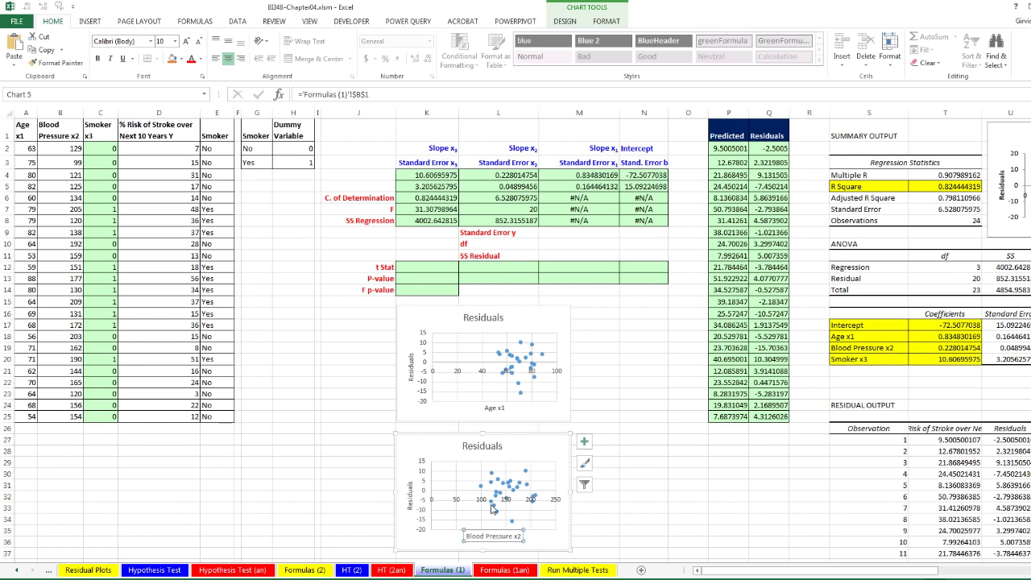
Step: Paste a third copy of the residual chart and switch its x values to the smoker data in C2:C25
{"action": "left_click", "coordinate": [263, 323]}
{"action": "key", "text": "ctrl+v"}
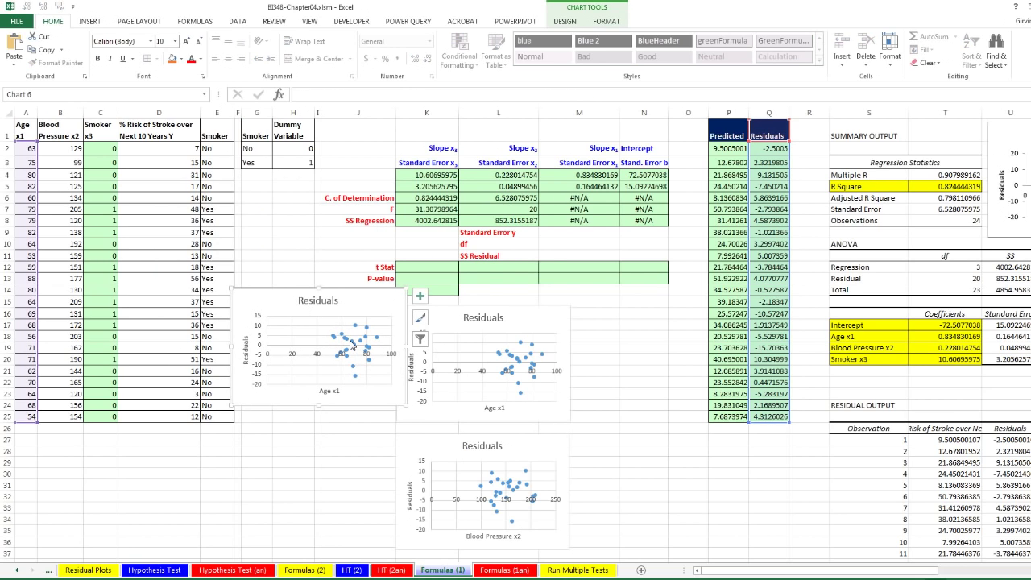
{"action": "left_click", "coordinate": [352, 345]}
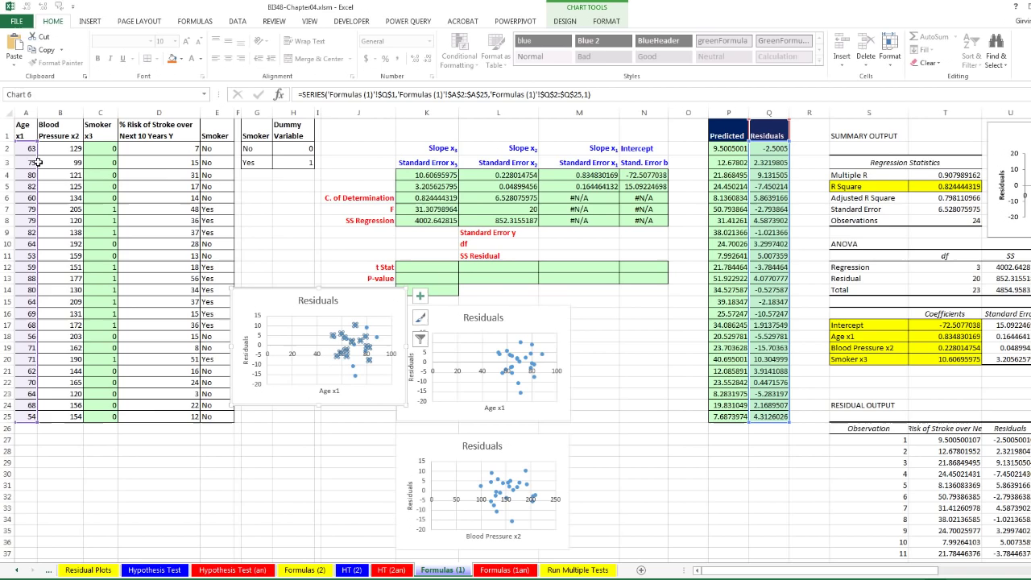
{"action": "left_click_drag", "start_coordinate": [39, 163], "coordinate": [102, 164]}
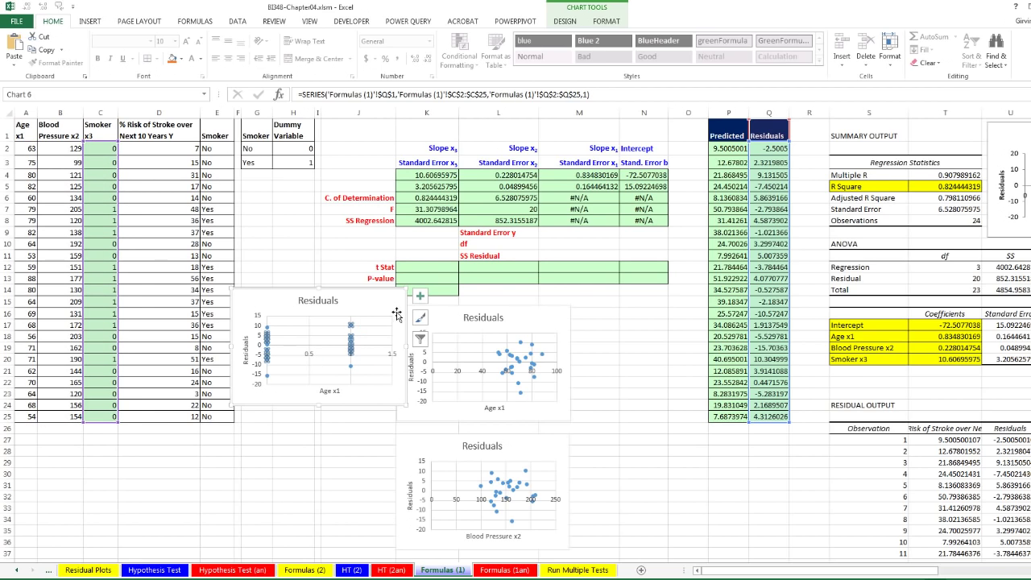
Step: Link the third chart's horizontal axis title to C1 and place the chart beside the blood pressure residual chart
{"action": "left_click", "coordinate": [328, 392]}
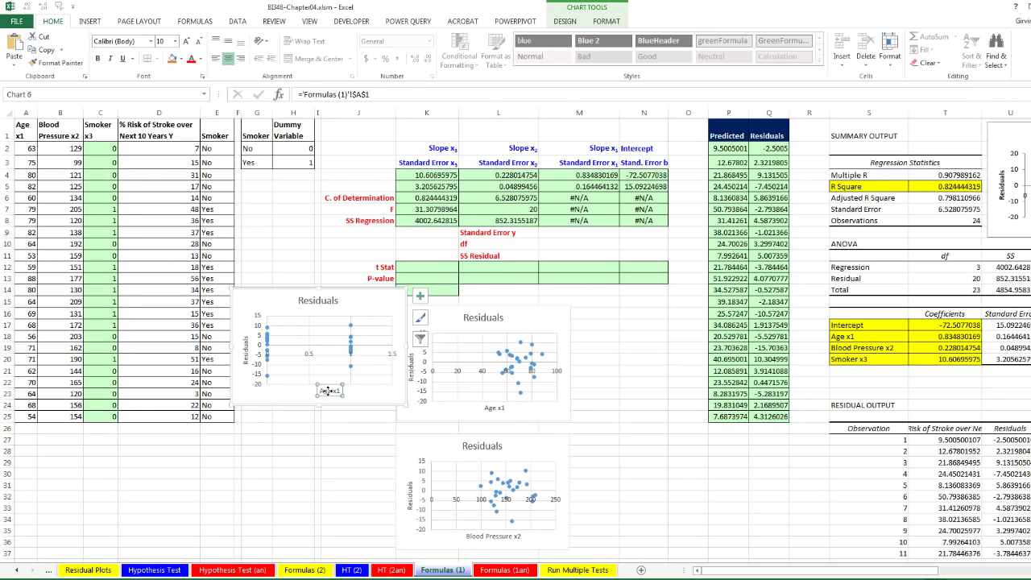
{"action": "type", "text": "="}
{"action": "left_click", "coordinate": [89, 127]}
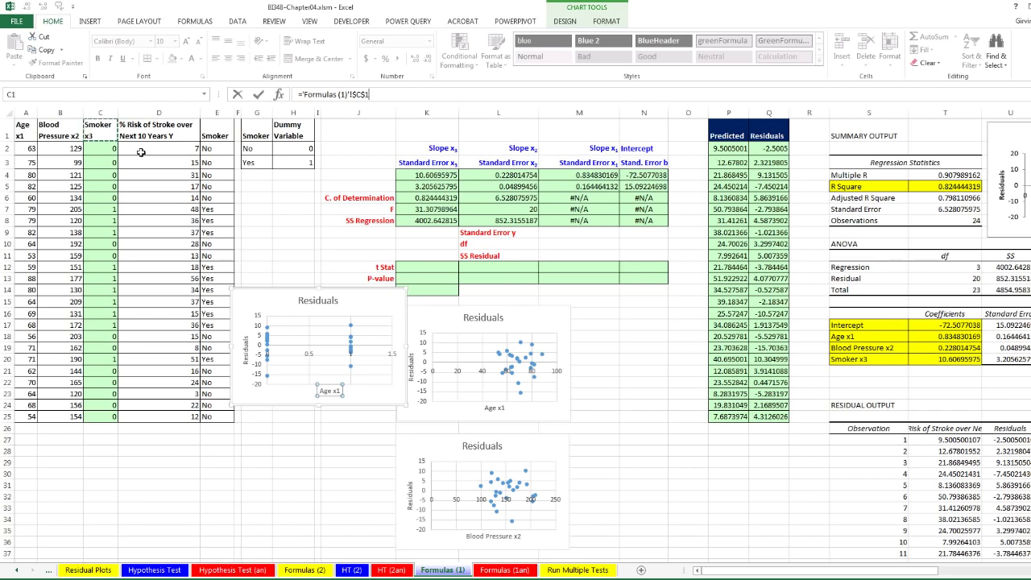
{"action": "key", "text": "Return"}
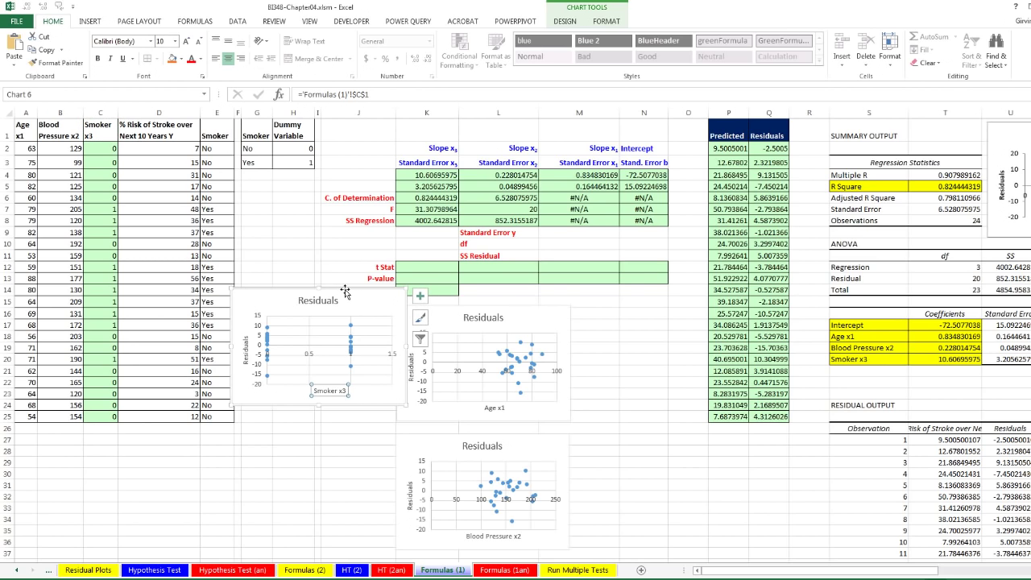
{"action": "mouse_move", "coordinate": [345, 290]}
{"action": "left_mouse_down"}
{"action": "mouse_move", "coordinate": [575, 349]}
{"action": "mouse_move", "coordinate": [702, 435]}
{"action": "left_mouse_up"}
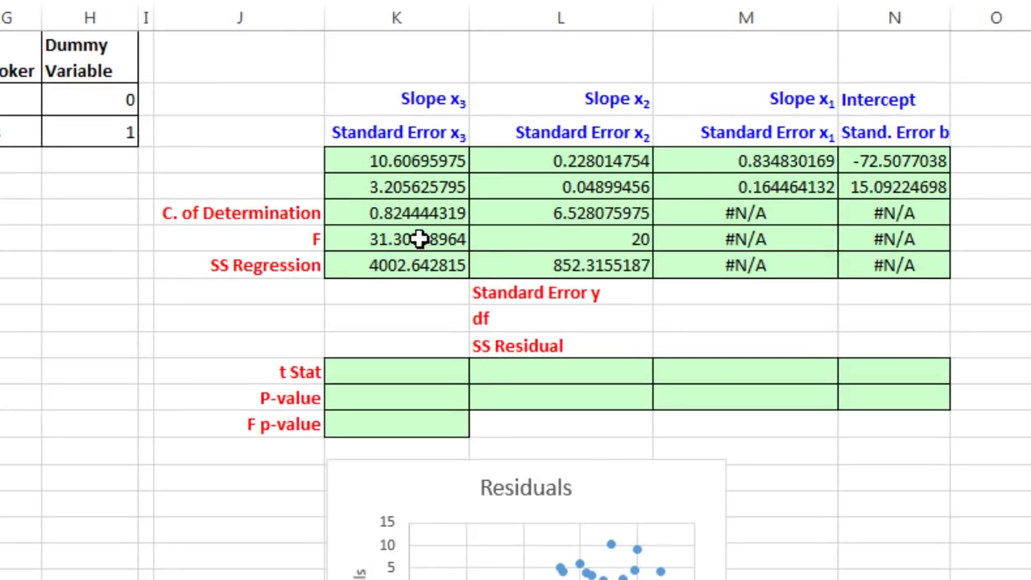
Step: Start the F p-value formula in K14 with F.DIST.RT, using the F statistic in K7 as x
{"action": "left_click", "coordinate": [432, 215]}
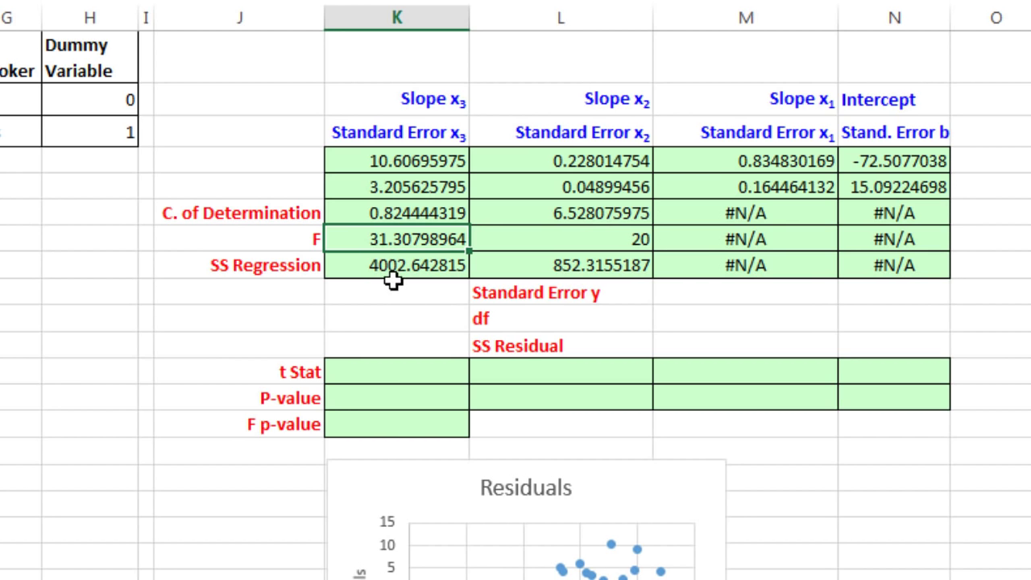
{"action": "left_click", "coordinate": [365, 417]}
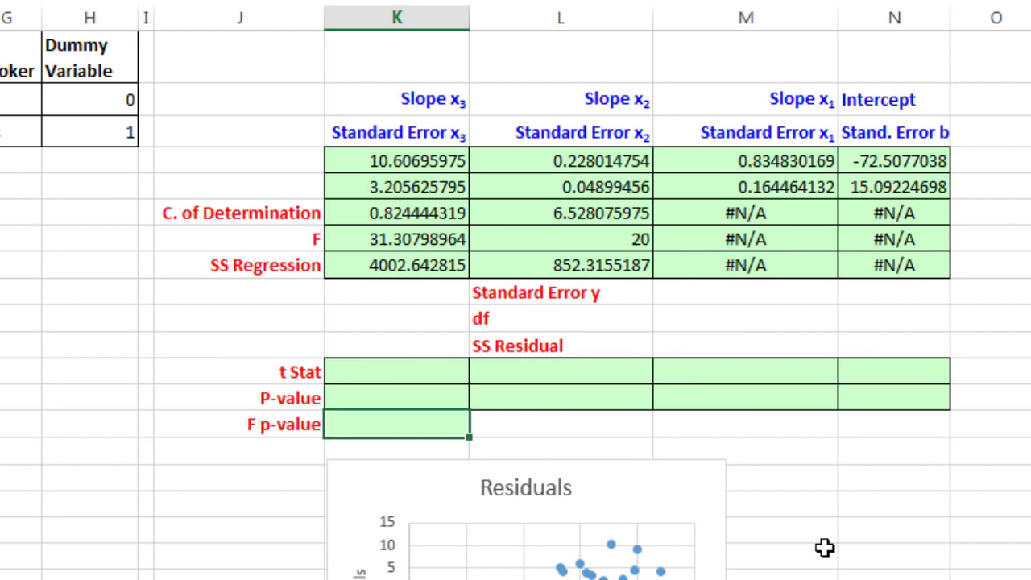
{"action": "type", "text": "=f."}
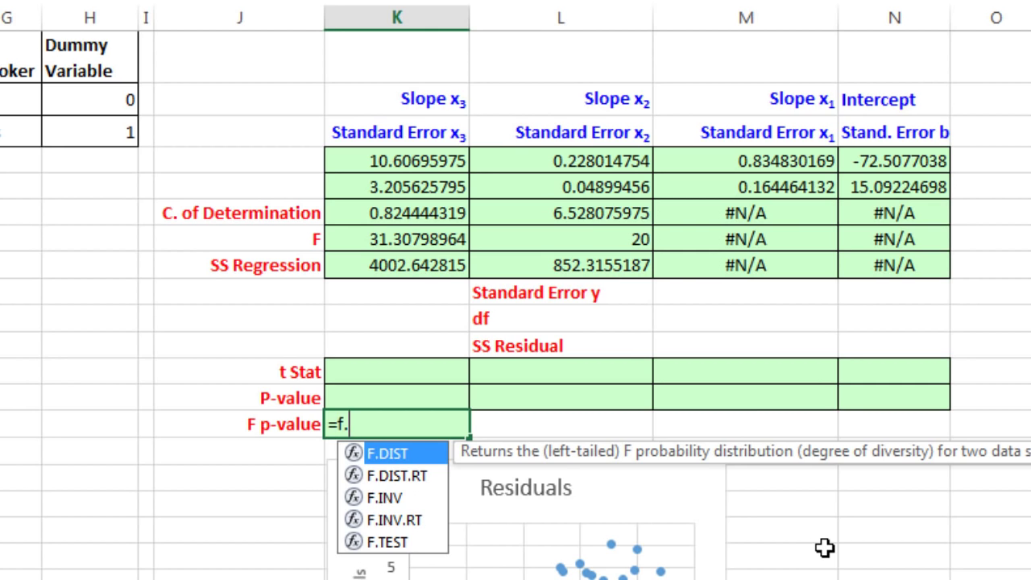
{"action": "key", "text": "Down"}
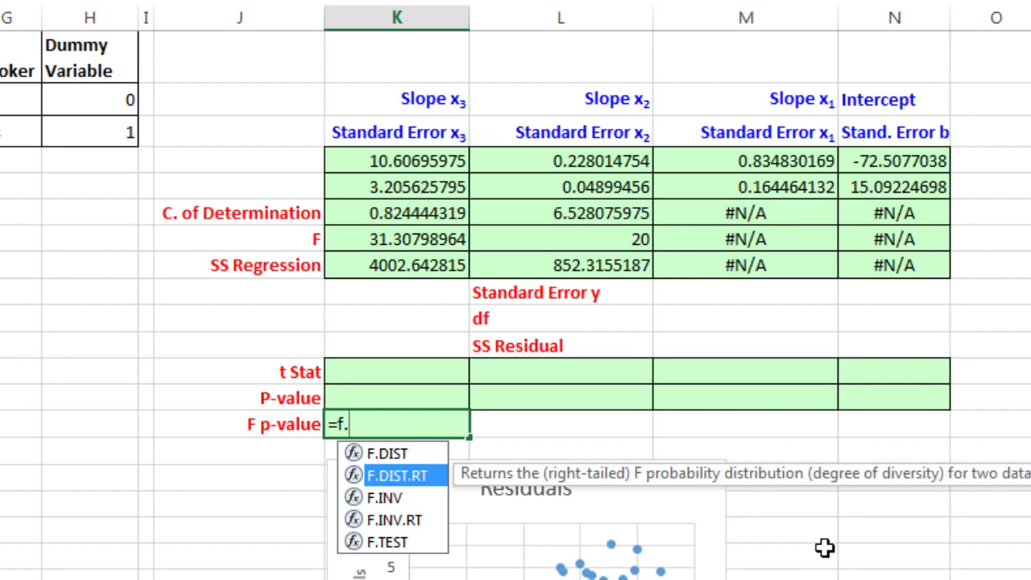
{"action": "key", "text": "Tab"}
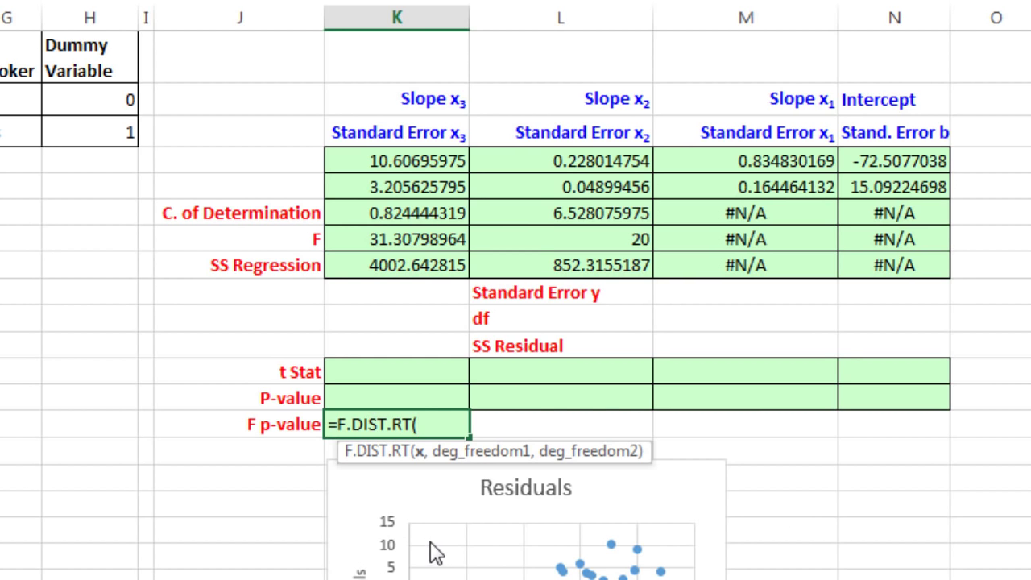
{"action": "left_click", "coordinate": [420, 239]}
{"action": "type", "text": ","}
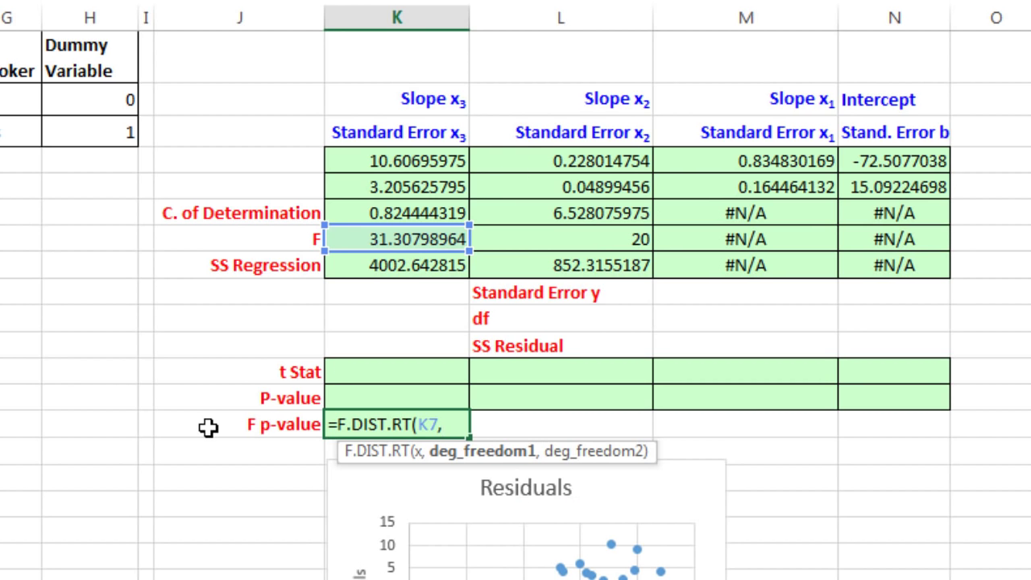
Step: Complete the F p-value formula with COUNT(K4:M4) as the first degrees of freedom and L7 as the second
{"action": "type", "text": "co8unt"}
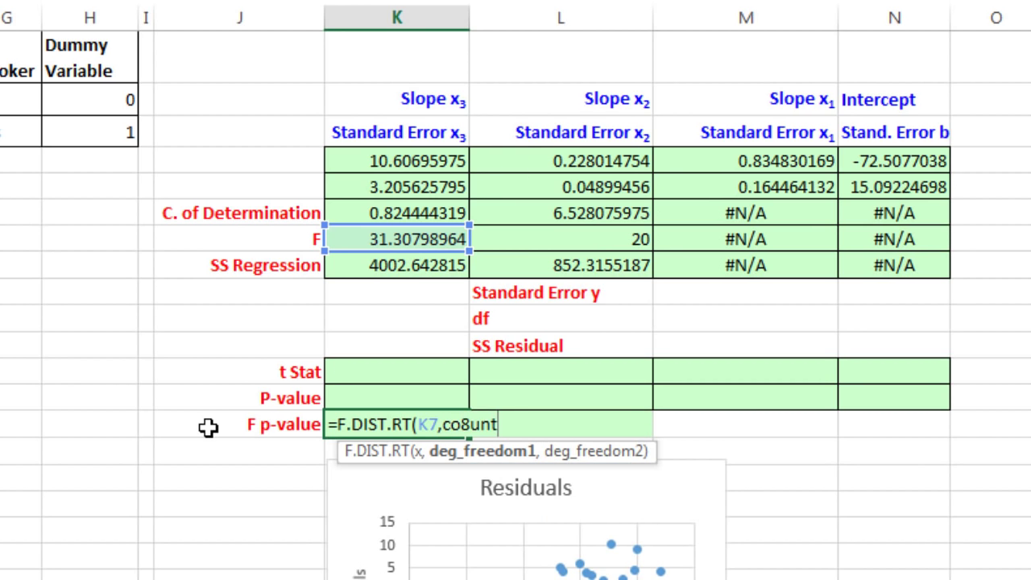
{"action": "key", "text": "BackSpace"}
{"action": "key", "text": "BackSpace"}
{"action": "key", "text": "BackSpace"}
{"action": "key", "text": "BackSpace"}
{"action": "type", "text": "unt"}
{"action": "key", "text": "Tab"}
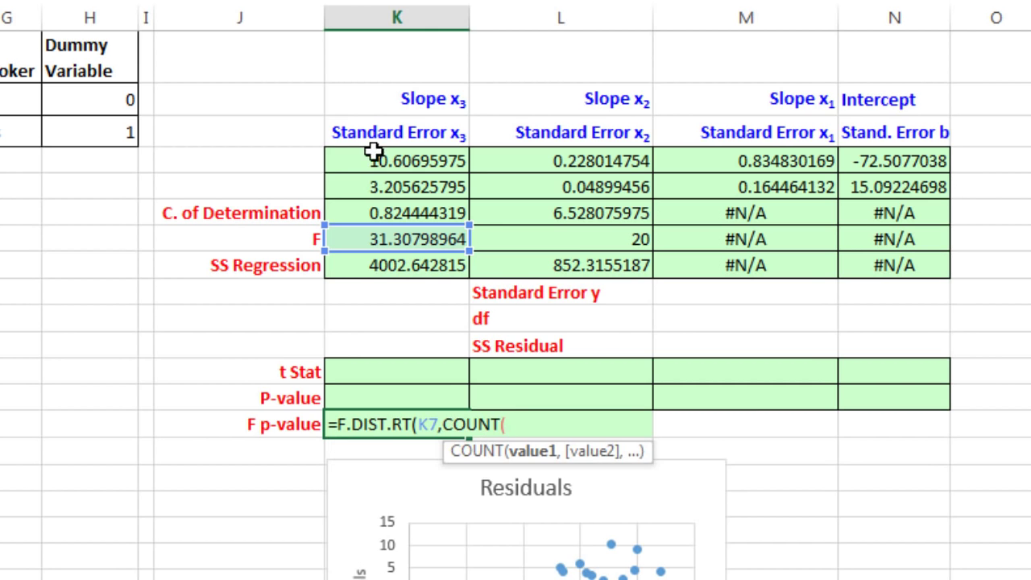
{"action": "left_click_drag", "start_coordinate": [375, 160], "coordinate": [735, 166]}
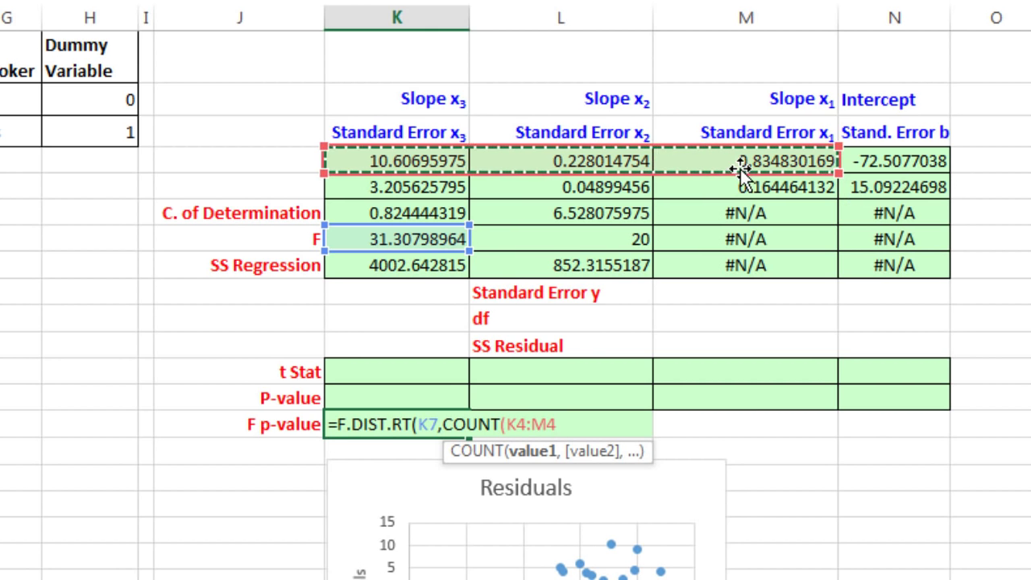
{"action": "type", "text": ")"}
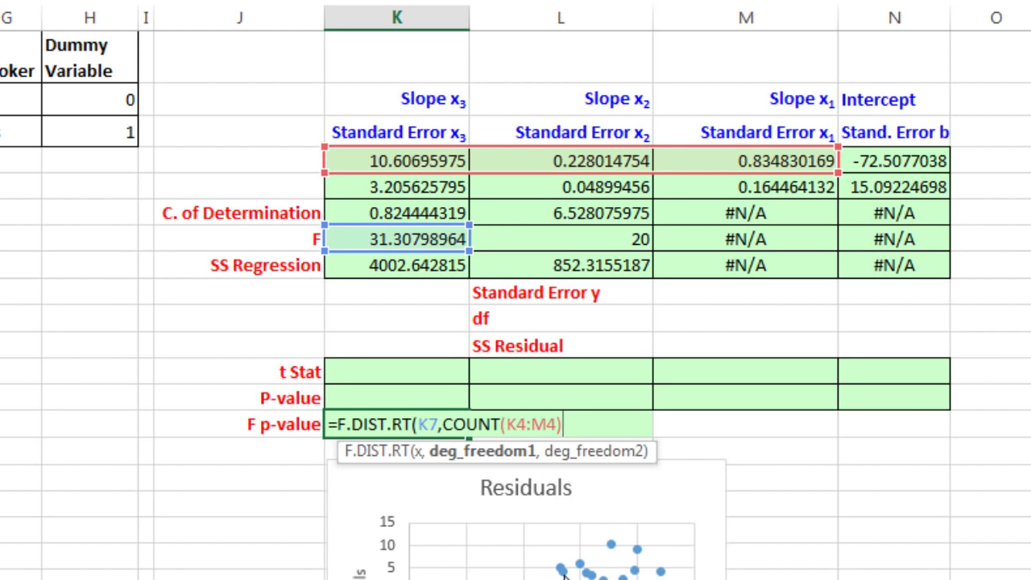
{"action": "type", "text": ","}
{"action": "left_click", "coordinate": [592, 239]}
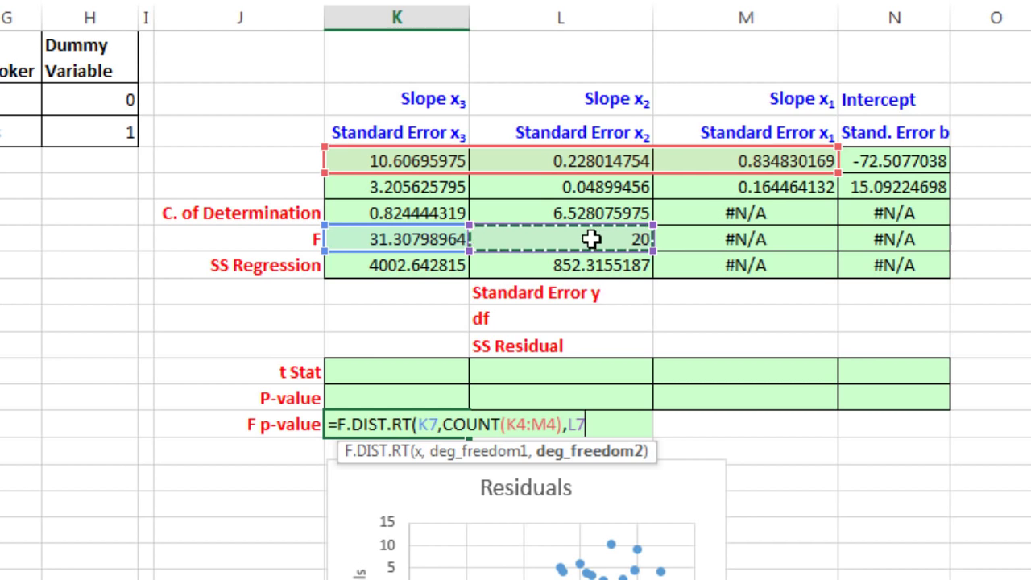
{"action": "type", "text": ")"}
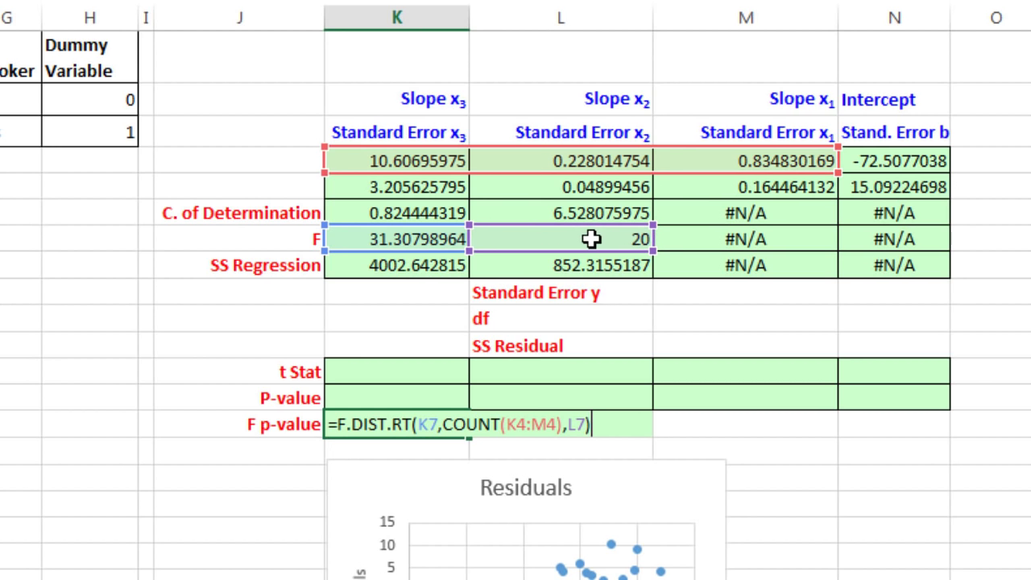
{"action": "key", "text": "ctrl+Return"}
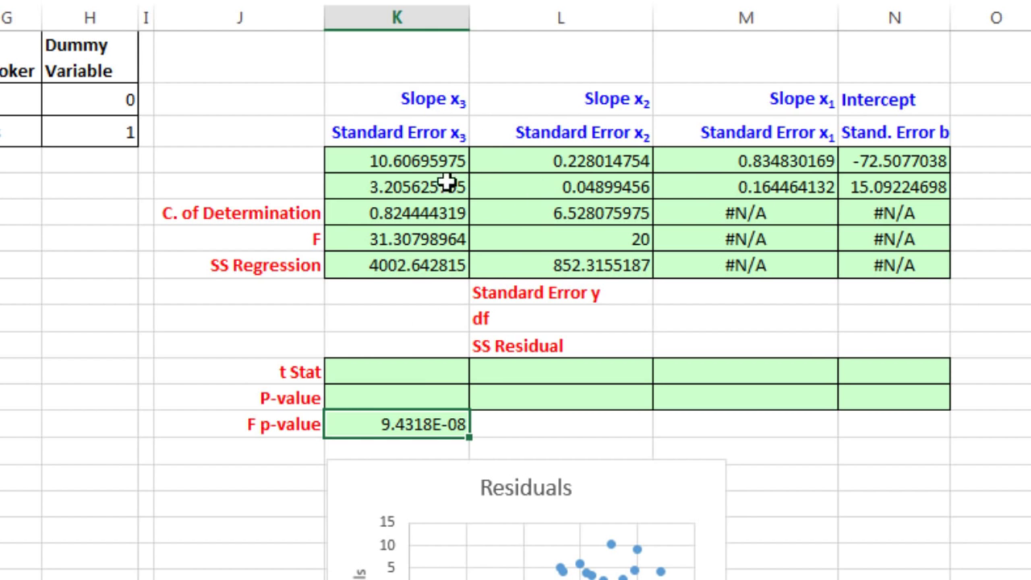
Step: Calculate the t Stat for slope x3 in K12 by dividing the slope by its standard error, =K4/K5
{"action": "left_click", "coordinate": [426, 161]}
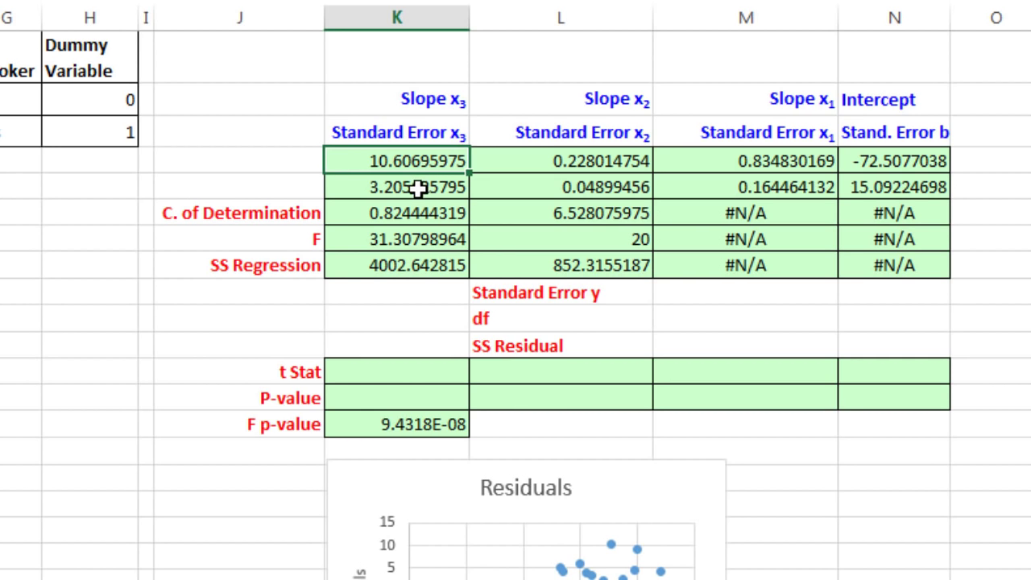
{"action": "left_click", "coordinate": [415, 187]}
{"action": "left_click", "coordinate": [407, 367]}
{"action": "type", "text": "="}
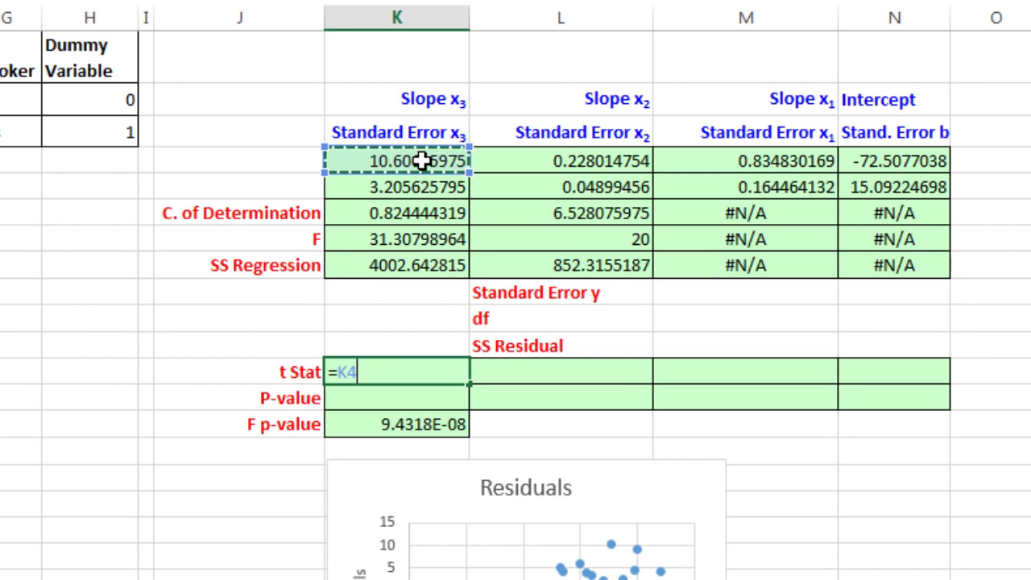
{"action": "type", "text": "/"}
{"action": "left_click", "coordinate": [433, 188]}
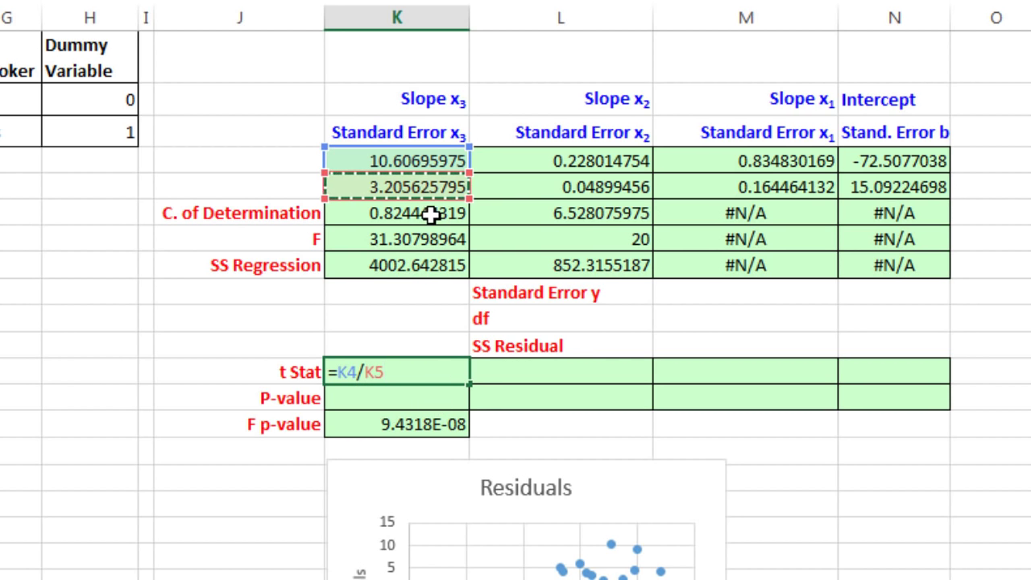
{"action": "key", "text": "ctrl+Return"}
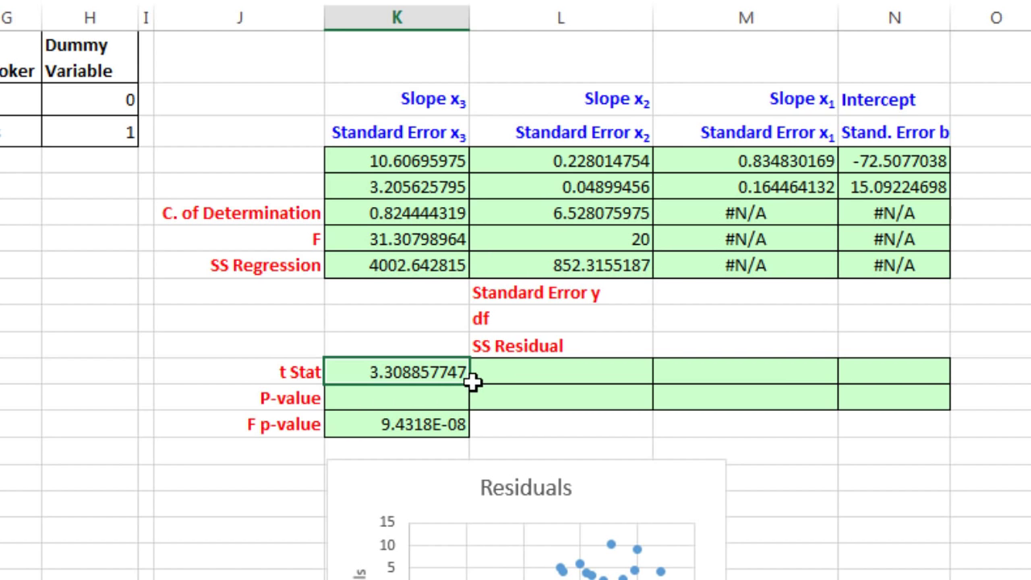
Step: Copy the t Stat formula from K12 across through N12 and check the cell references in the intercept's formula
{"action": "left_click_drag", "start_coordinate": [469, 384], "coordinate": [925, 362]}
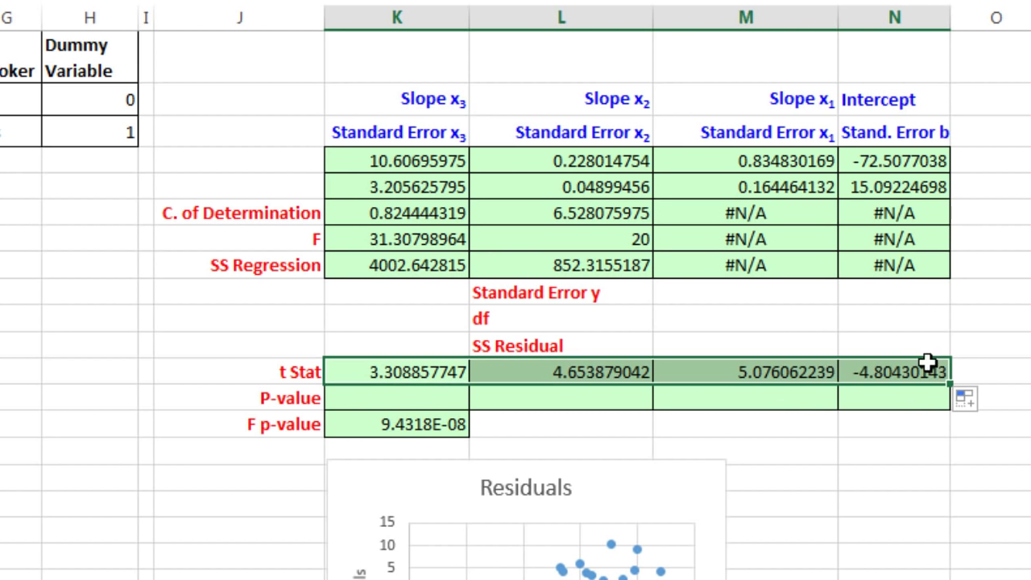
{"action": "double_click", "coordinate": [925, 364]}
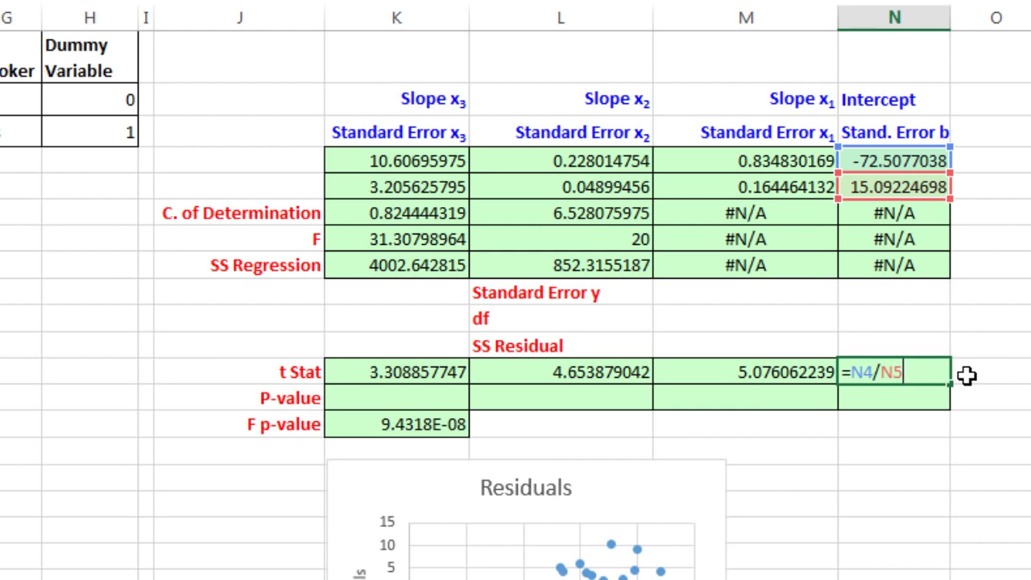
{"action": "key", "text": "ctrl+Return"}
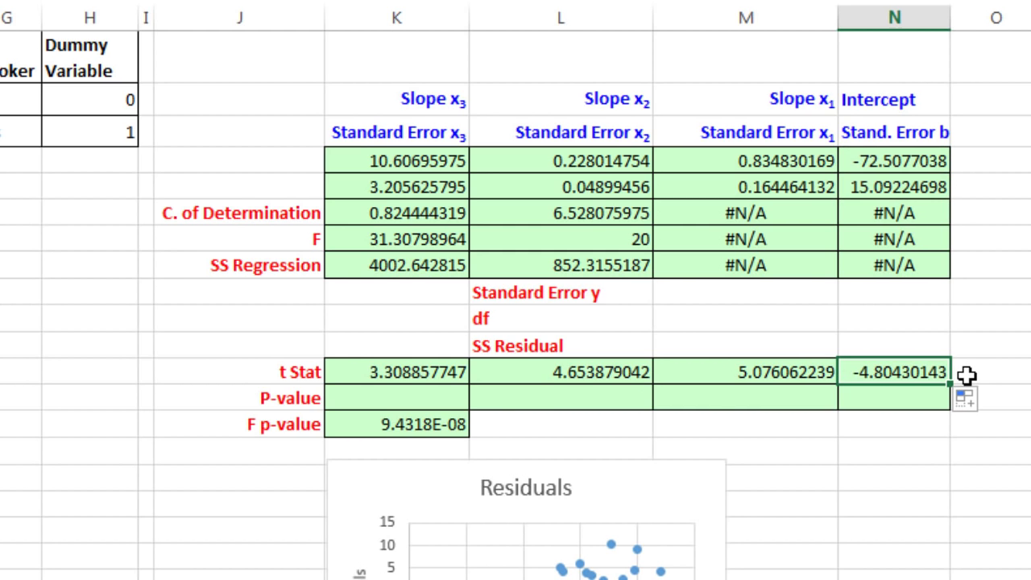
Step: Start the P-value formula in K13 with T.DIST.2T, using ABS(K12) as the x argument
{"action": "left_click", "coordinate": [456, 394]}
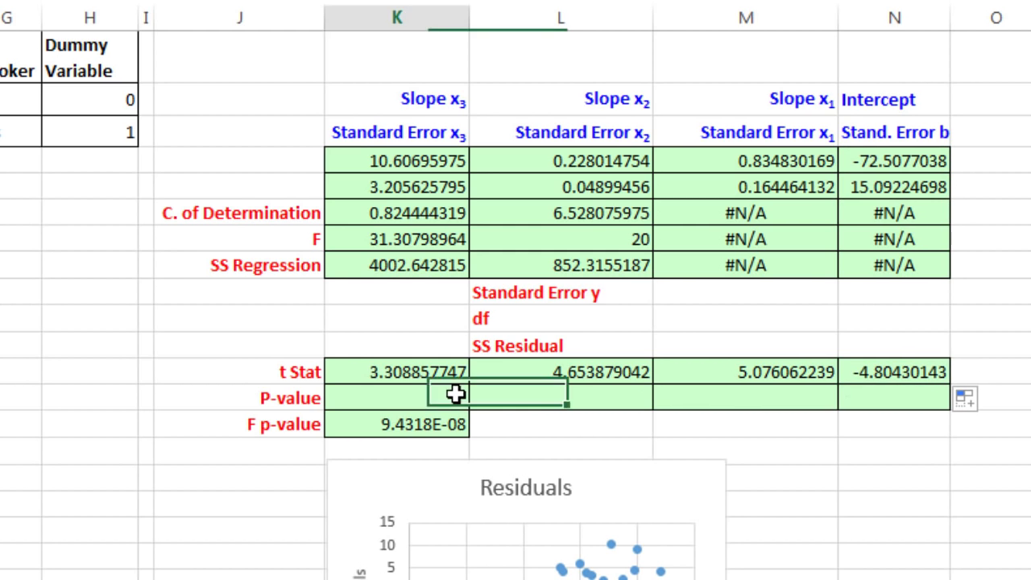
{"action": "type", "text": "="}
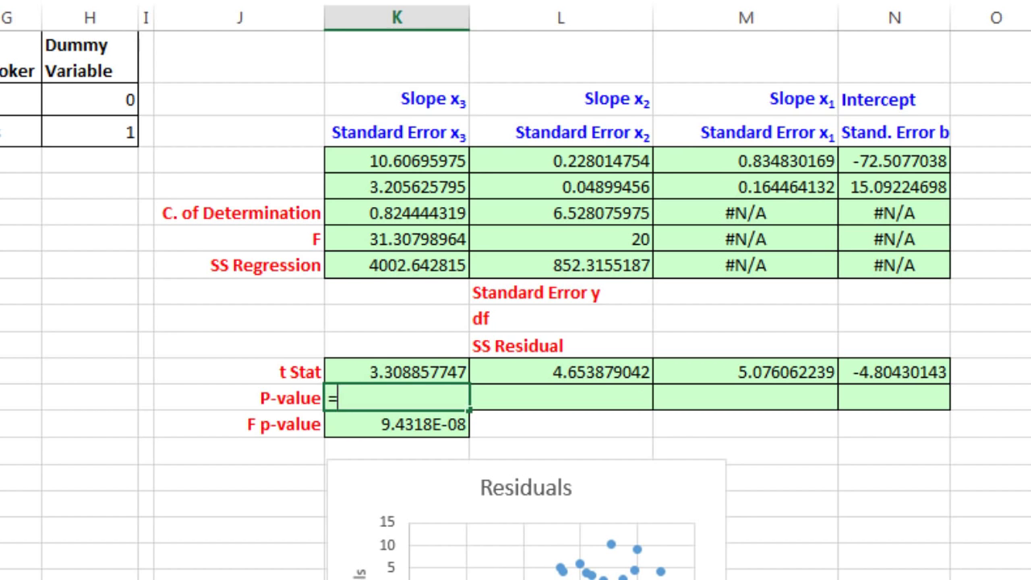
{"action": "type", "text": "t."}
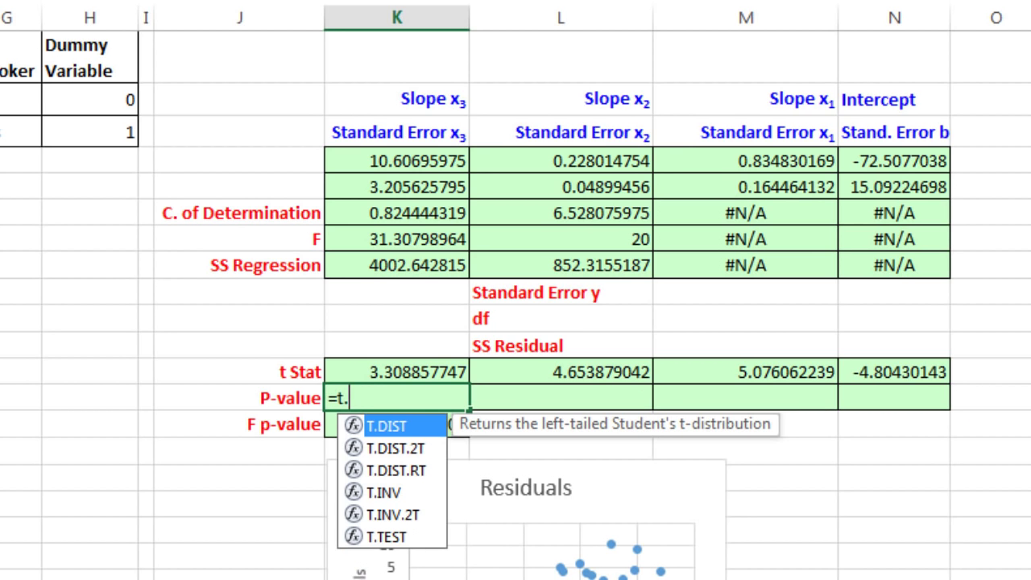
{"action": "key", "text": "Down"}
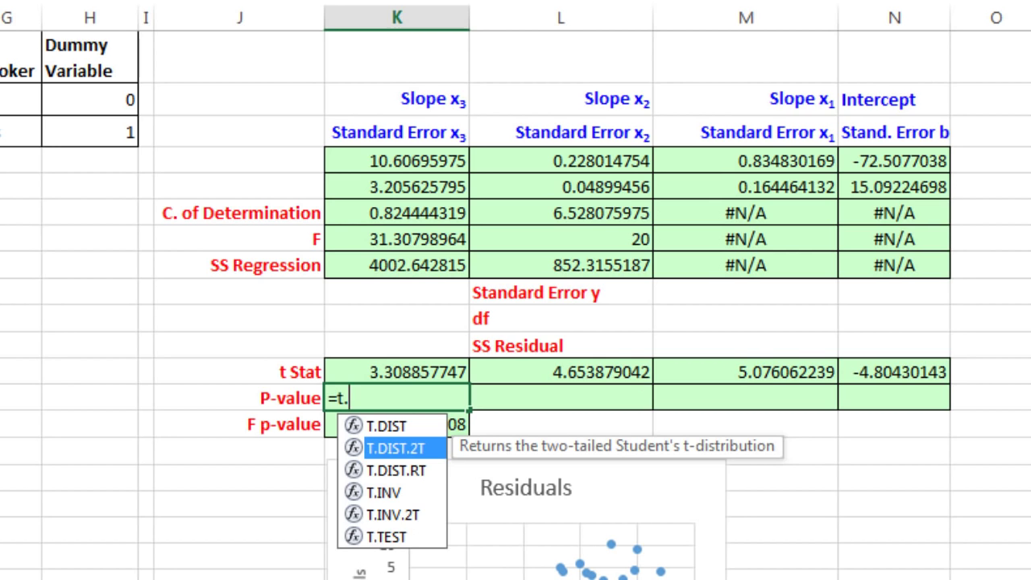
{"action": "key", "text": "Tab"}
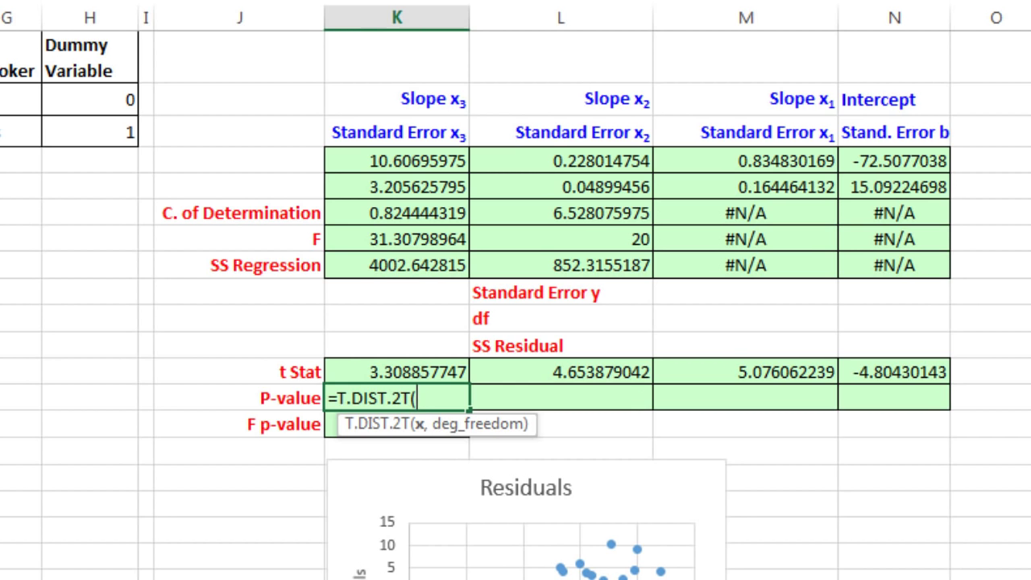
{"action": "type", "text": "abs"}
{"action": "key", "text": "Tab"}
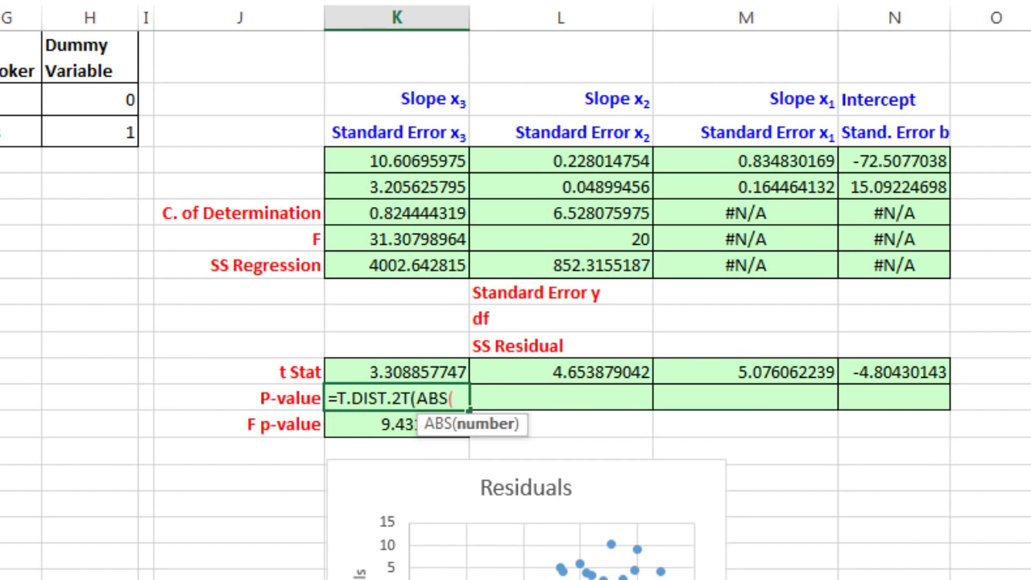
{"action": "left_click", "coordinate": [357, 366]}
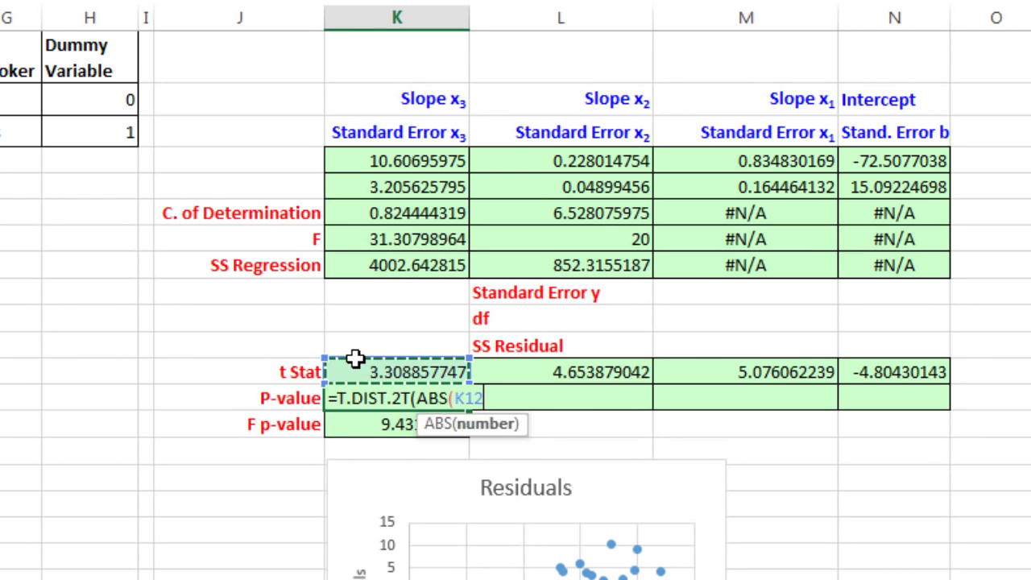
{"action": "type", "text": ")"}
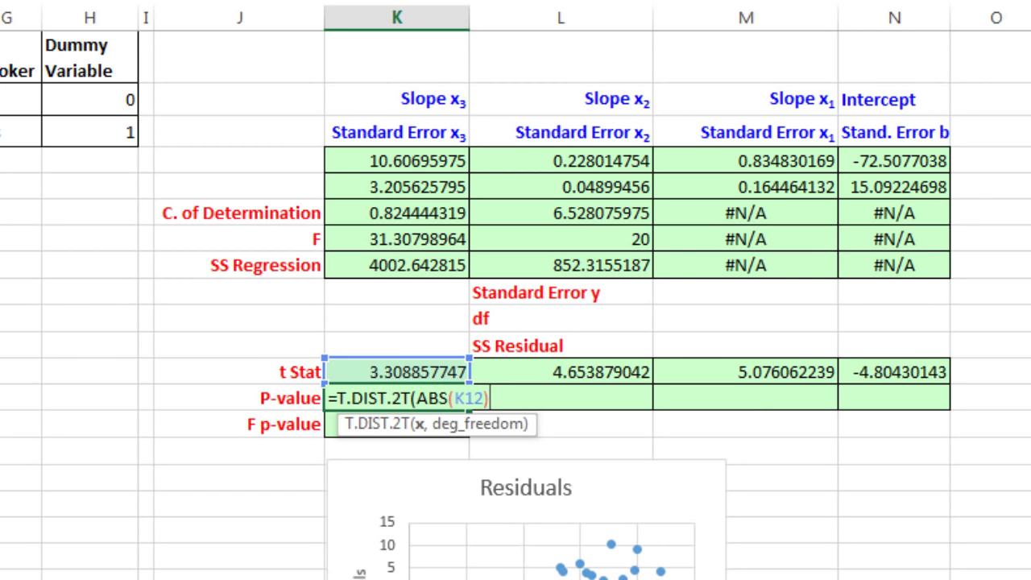
Step: Complete the P-value formula with $L$7 as the locked degrees of freedom and copy it across through N13
{"action": "type", "text": ","}
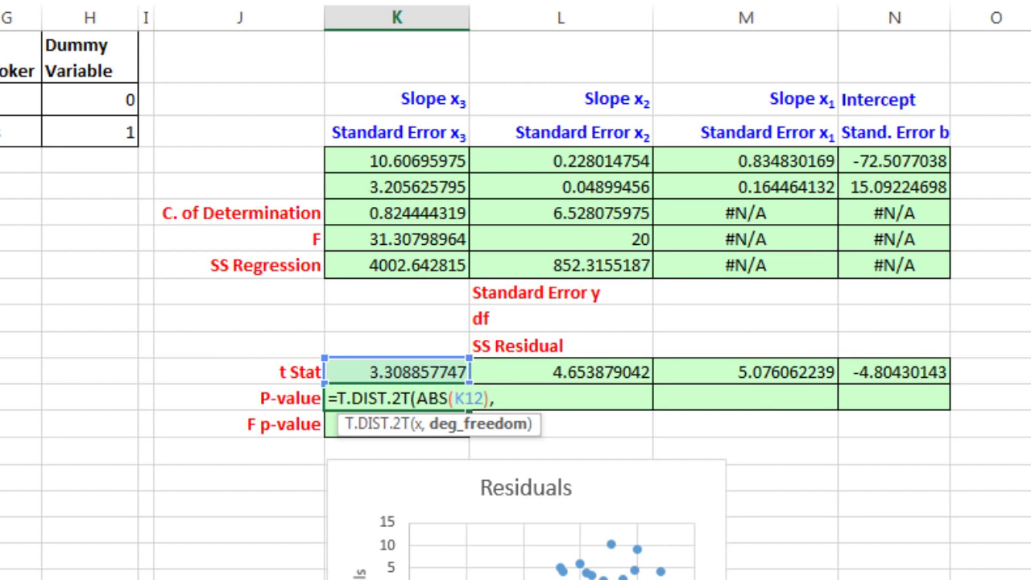
{"action": "left_click", "coordinate": [634, 240]}
{"action": "key", "text": "F4"}
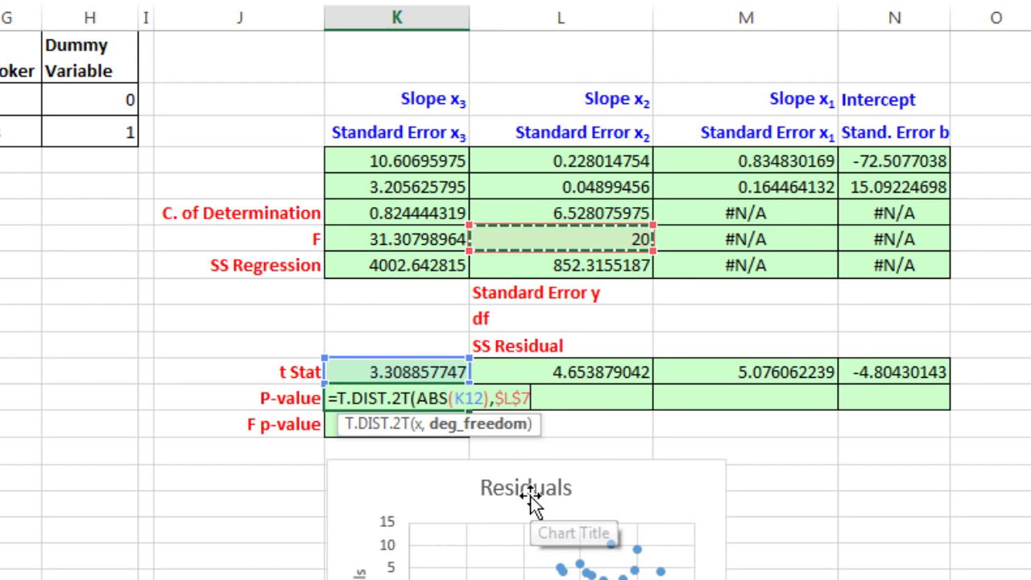
{"action": "type", "text": ")"}
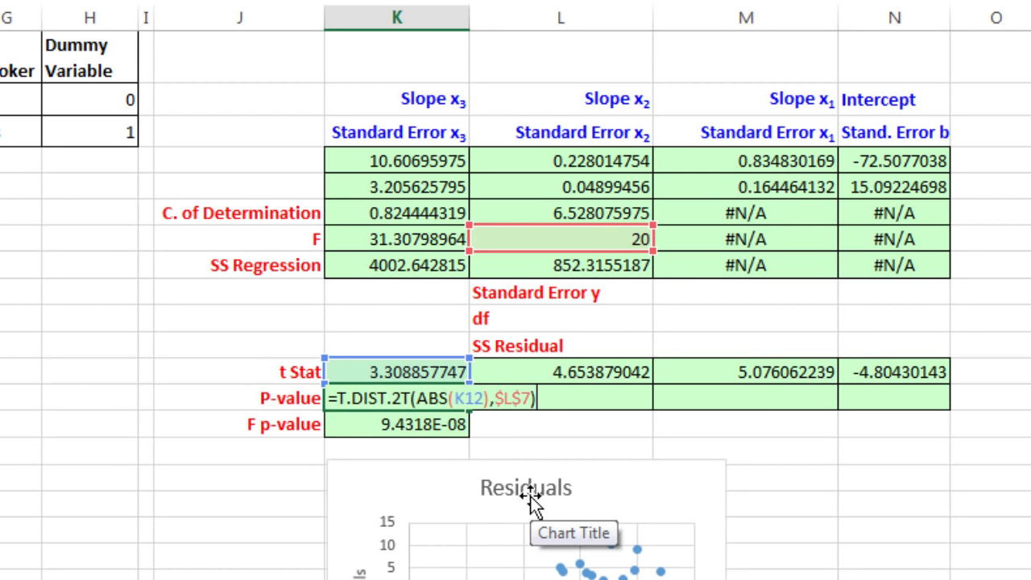
{"action": "key", "text": "Return"}
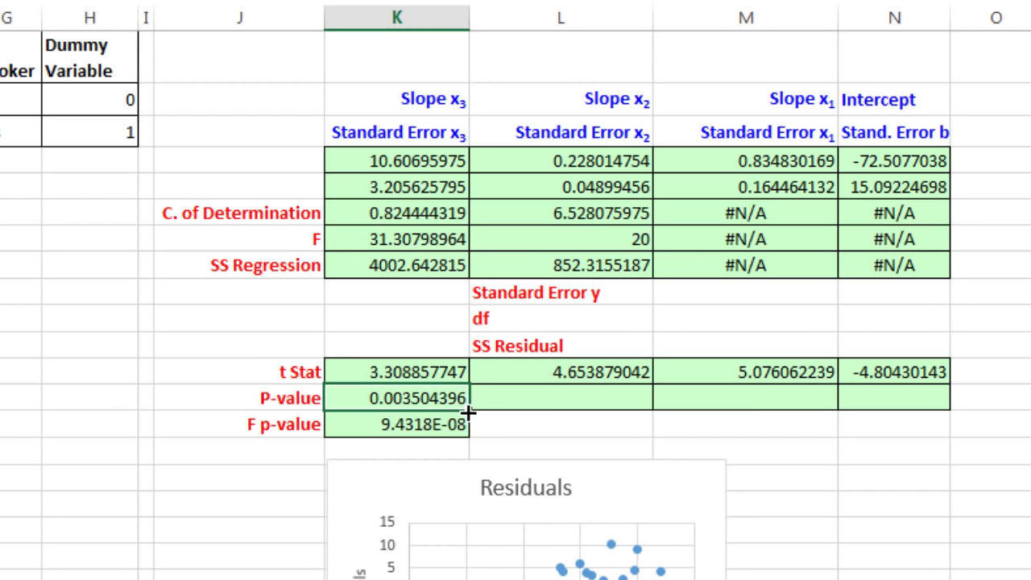
{"action": "left_click_drag", "start_coordinate": [469, 410], "coordinate": [930, 412]}
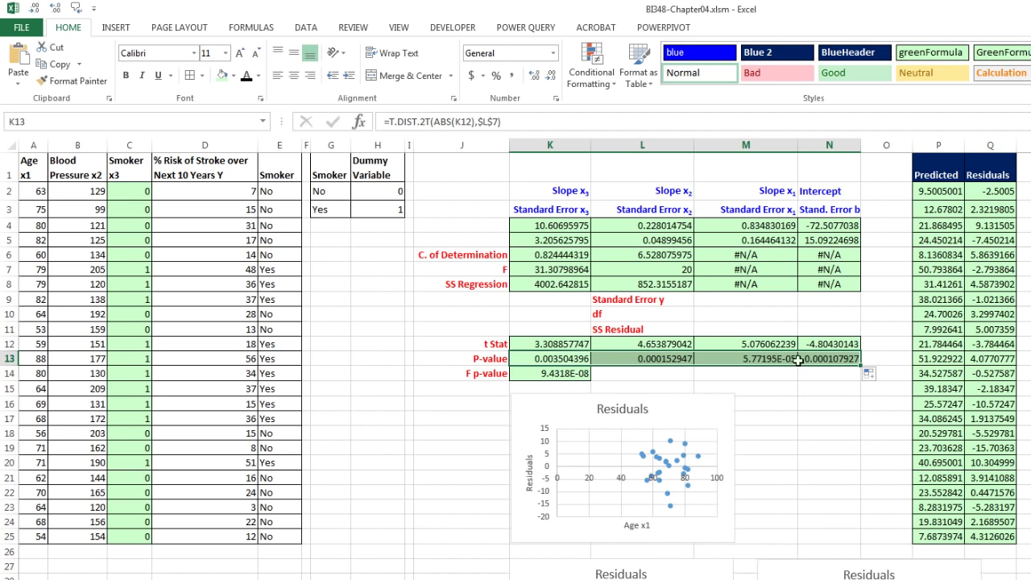
Step: Review the formulas behind the LINEST output in K4, the t Stat in K12, the P-value in K13 and the F p-value in K14
{"action": "left_click", "coordinate": [557, 225]}
{"action": "key", "text": "F2"}
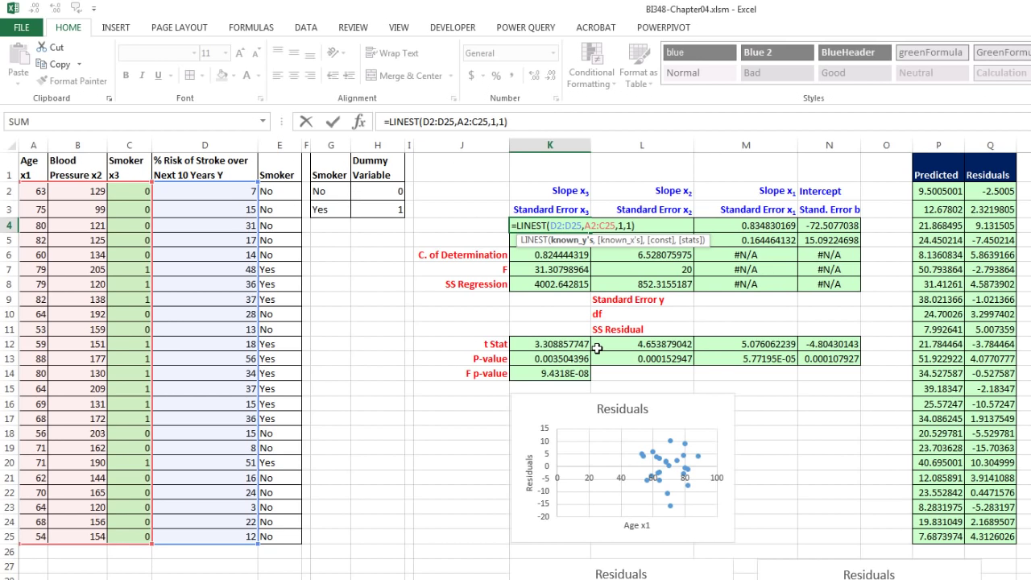
{"action": "key", "text": "ctrl+shift+Return"}
{"action": "double_click", "coordinate": [544, 346]}
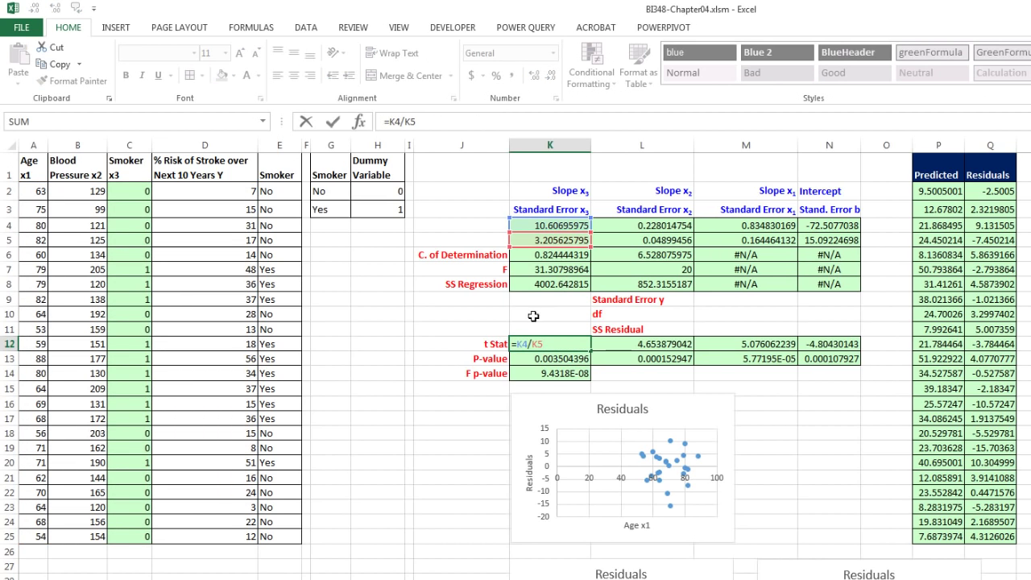
{"action": "key", "text": "Return"}
{"action": "double_click", "coordinate": [568, 358]}
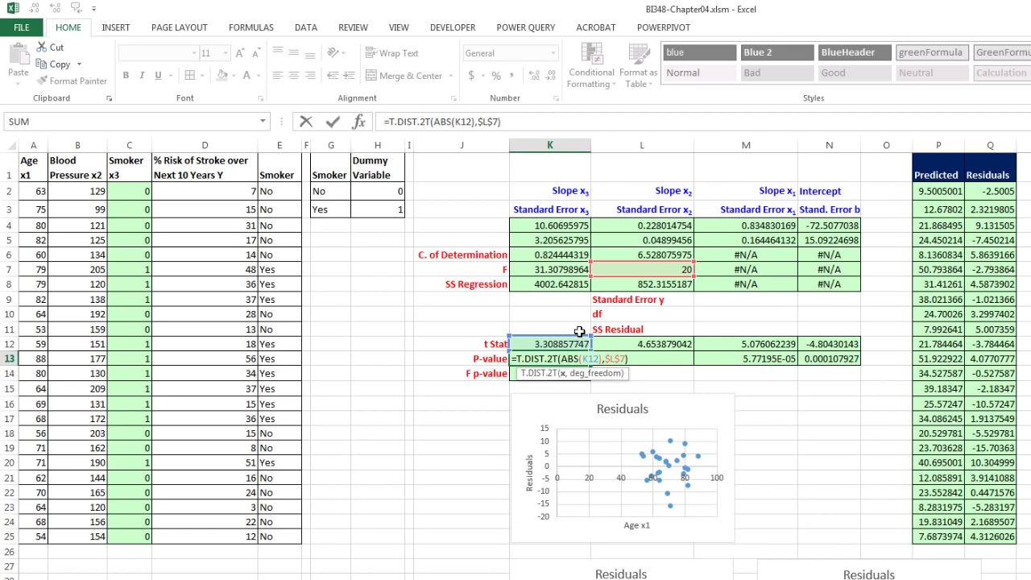
{"action": "key", "text": "ctrl+Return"}
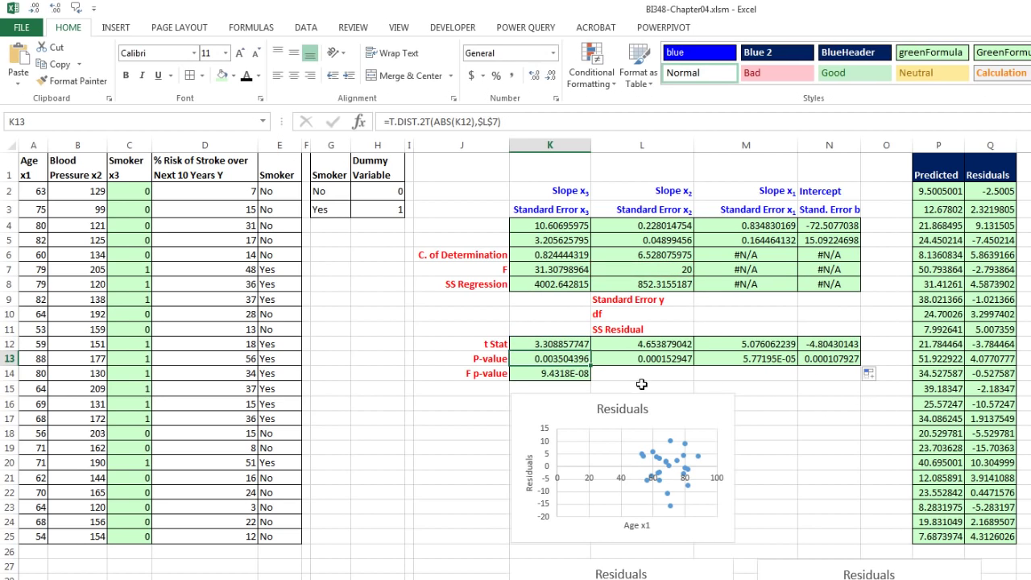
{"action": "double_click", "coordinate": [560, 371]}
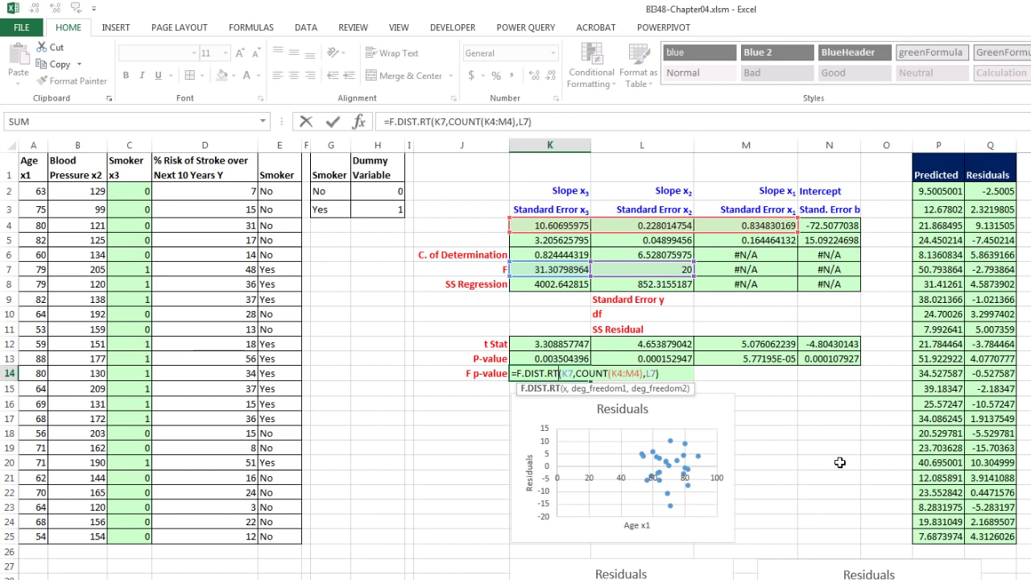
{"action": "key", "text": "ctrl+Return"}
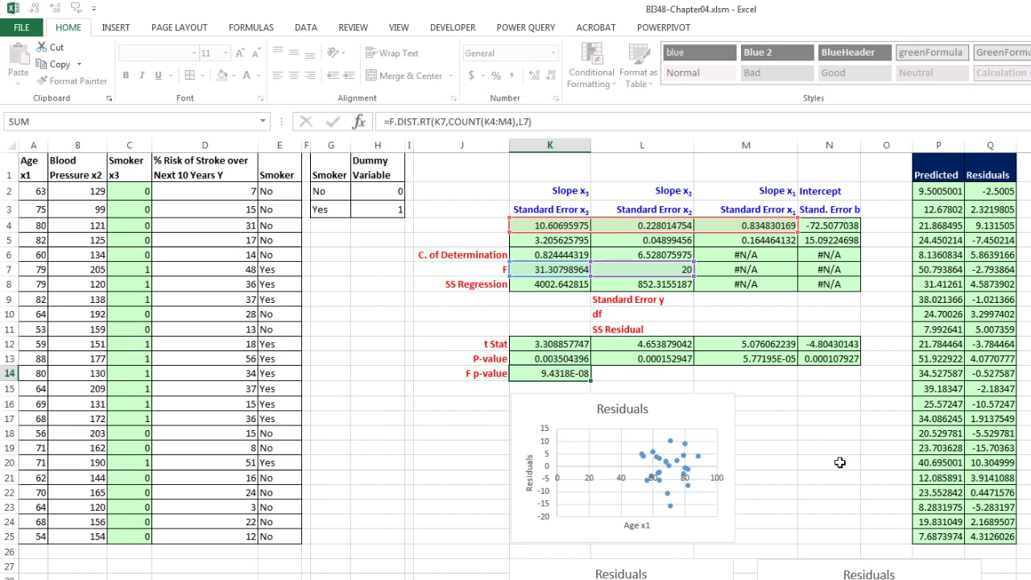